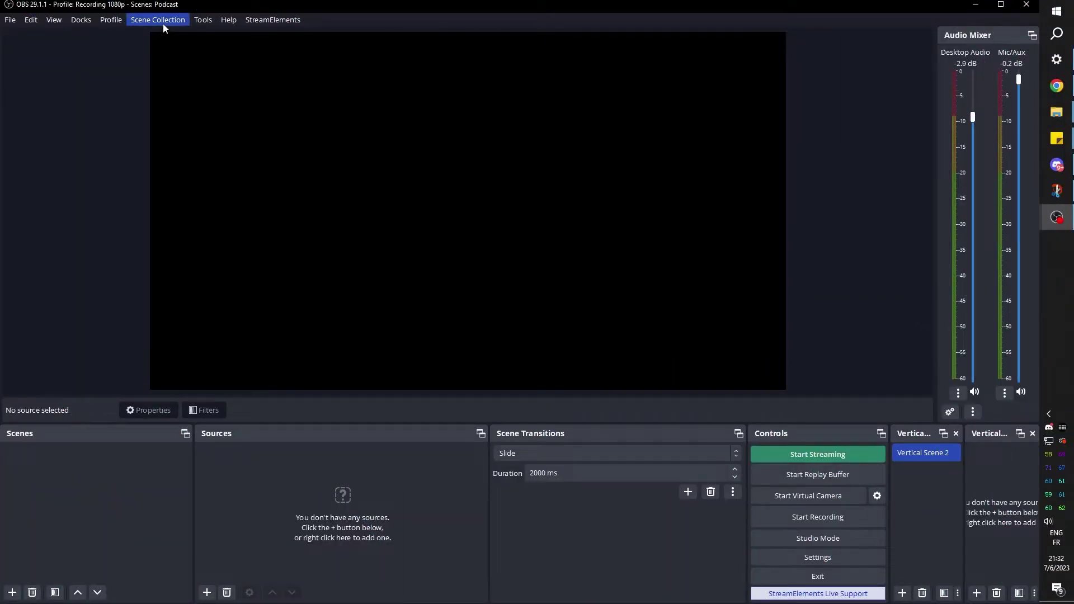
- Check the scene collection list and keep the empty Podcast collection active
left_click(164, 21)
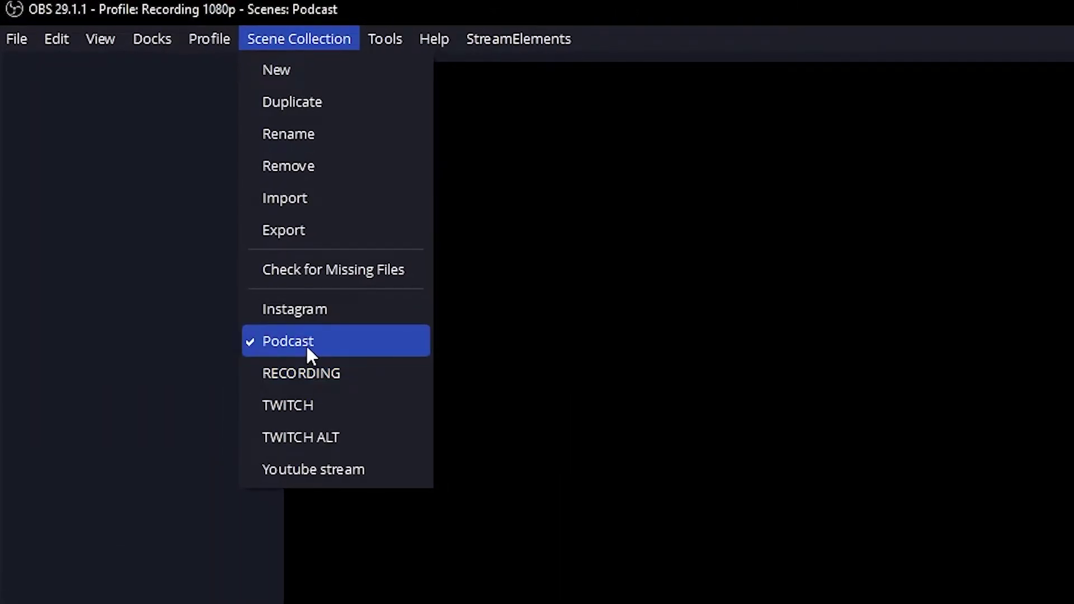
key("Escape")
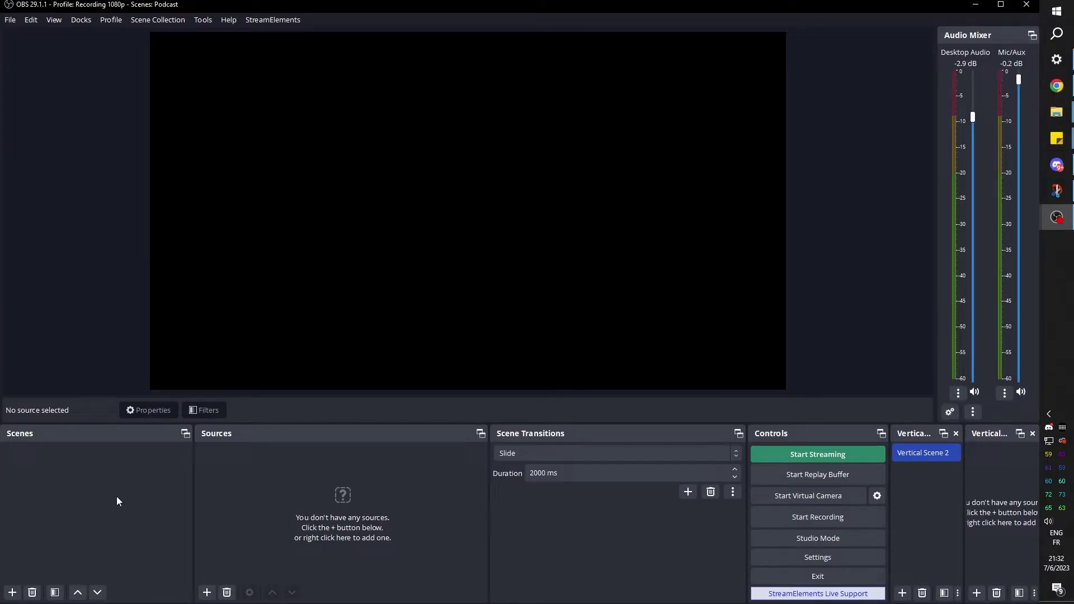
- Add scenes named BOTH, GUEST ALONE and ME ALONE
left_click(11, 593)
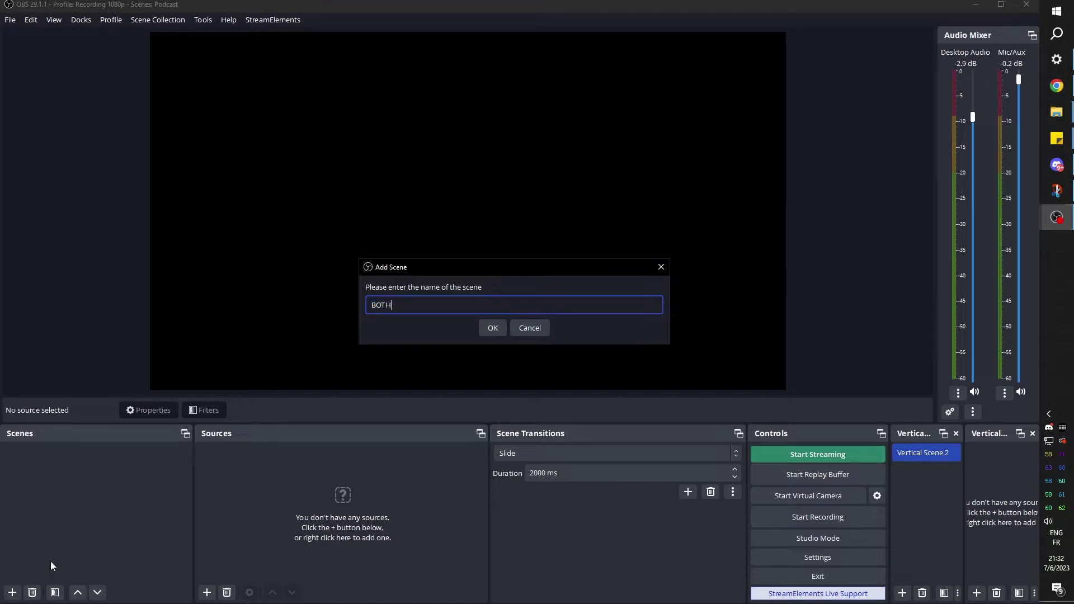
left_click(493, 328)
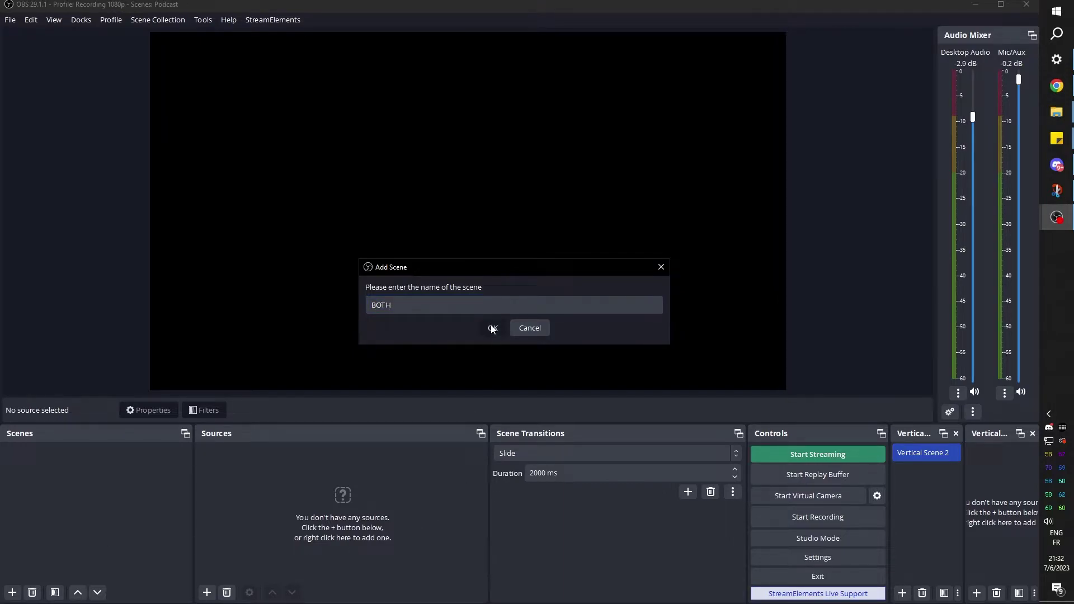
double_click(59, 485)
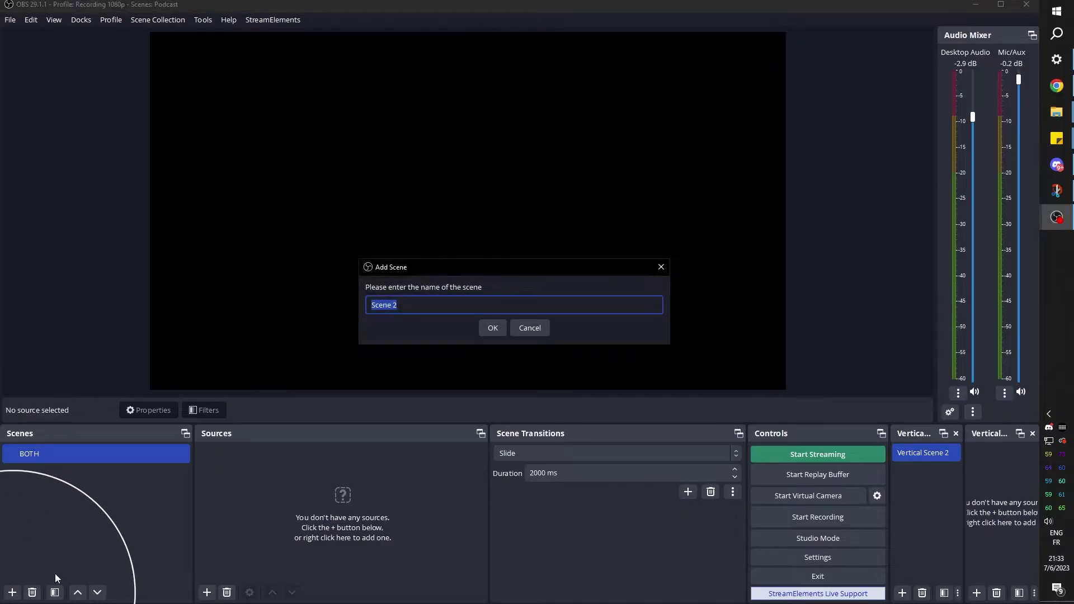
type("GUEST ALONE")
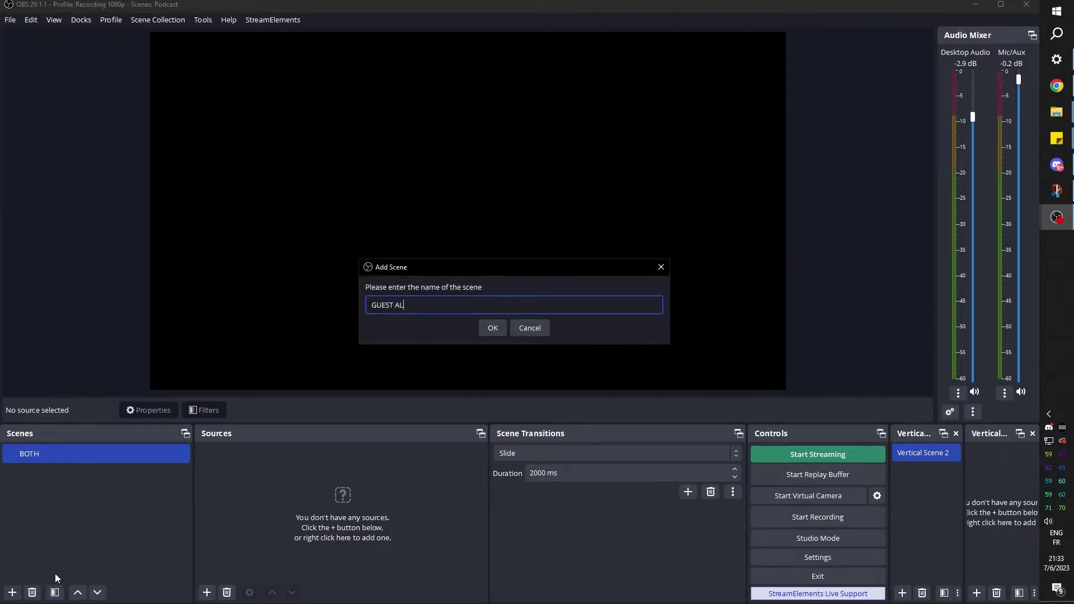
key("Return")
double_click(55, 573)
type("ME A")
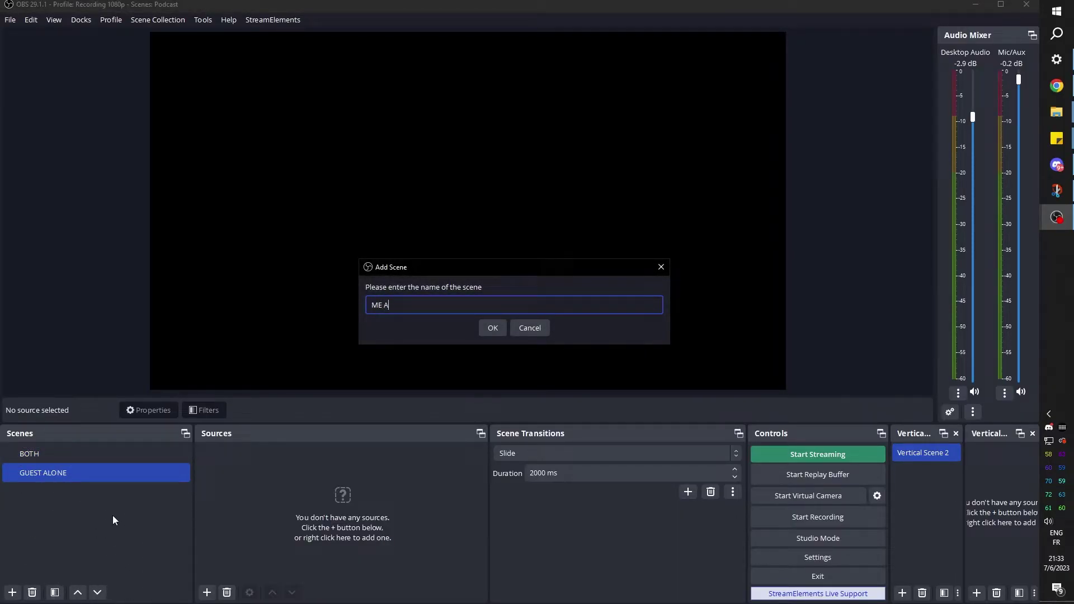
type("LONE")
key("Return")
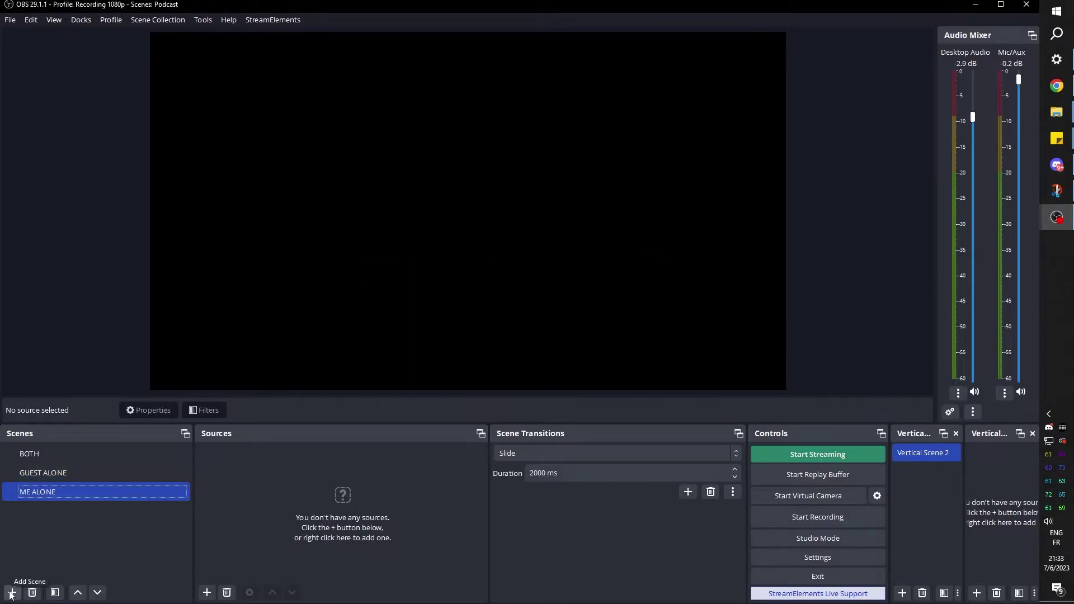
- Add two more scenes named Guest camera and Me camera
left_click(11, 593)
type("G")
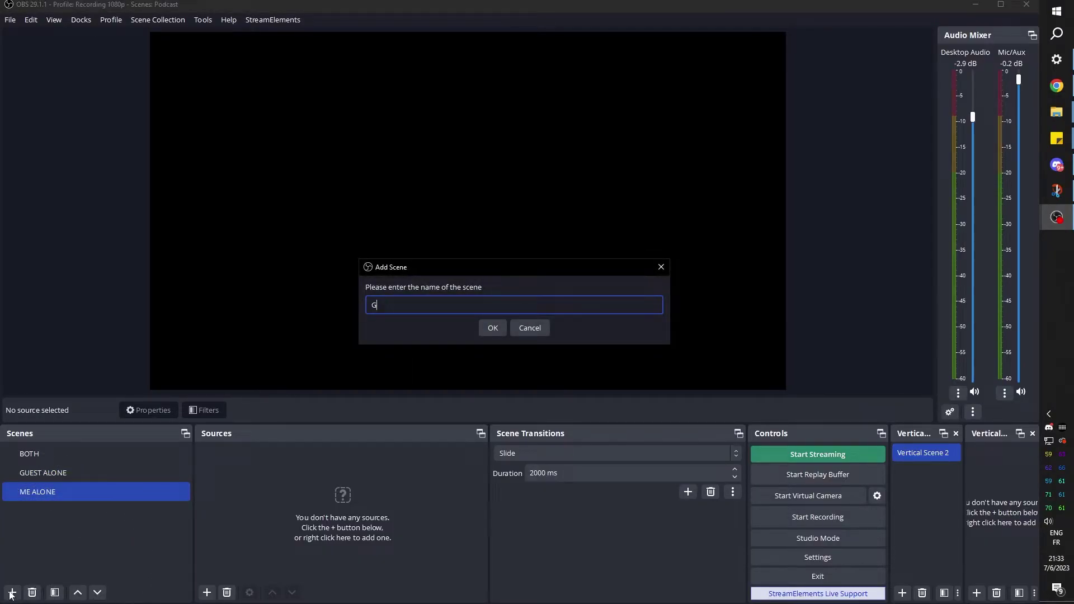
type("uest camera")
key("Return")
left_click(11, 594)
type("Me ")
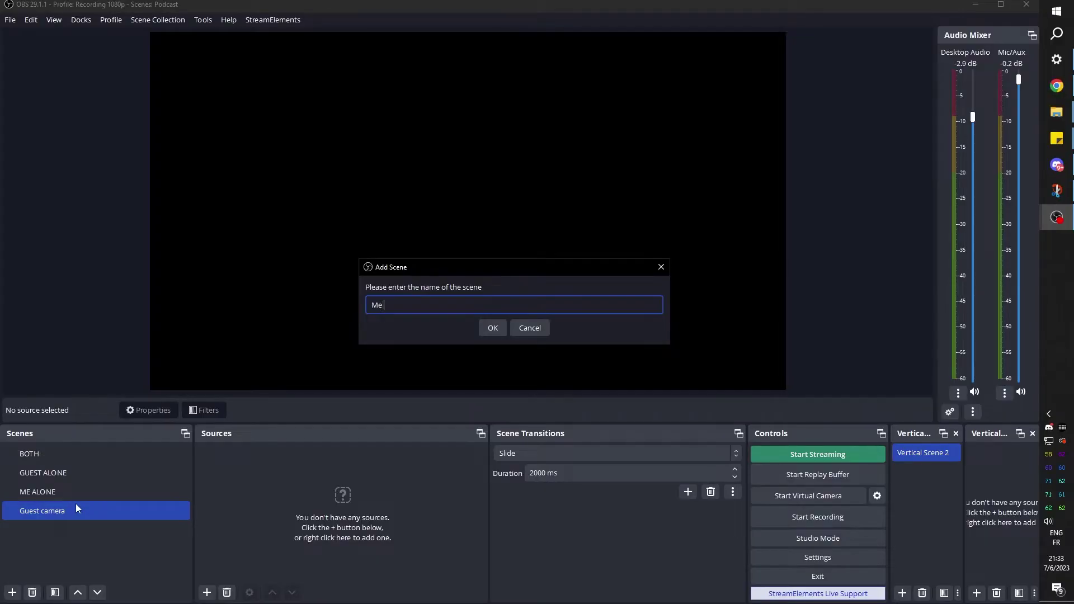
type("camera")
key("Return")
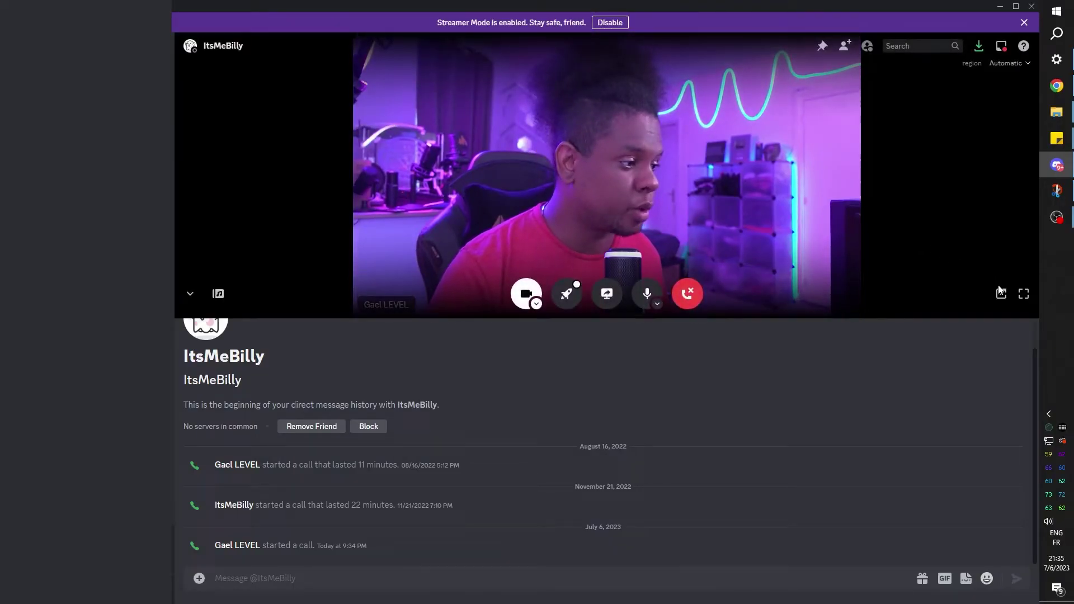
- Show the guest's Discord call video full screen, then switch back to OBS Studio
left_click(1026, 298)
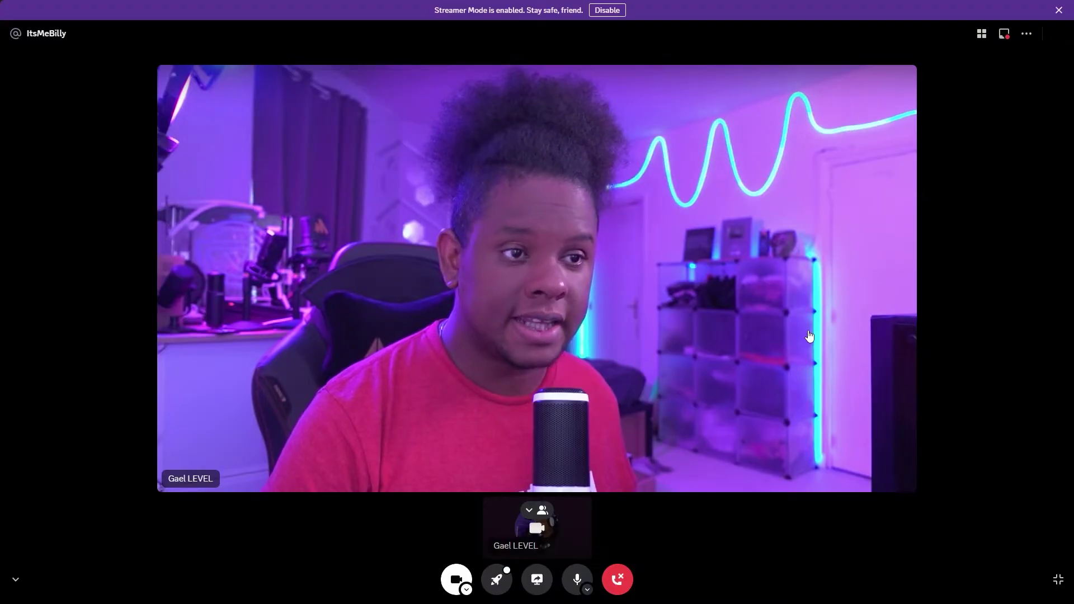
key("alt+Tab")
key("alt+Tab")
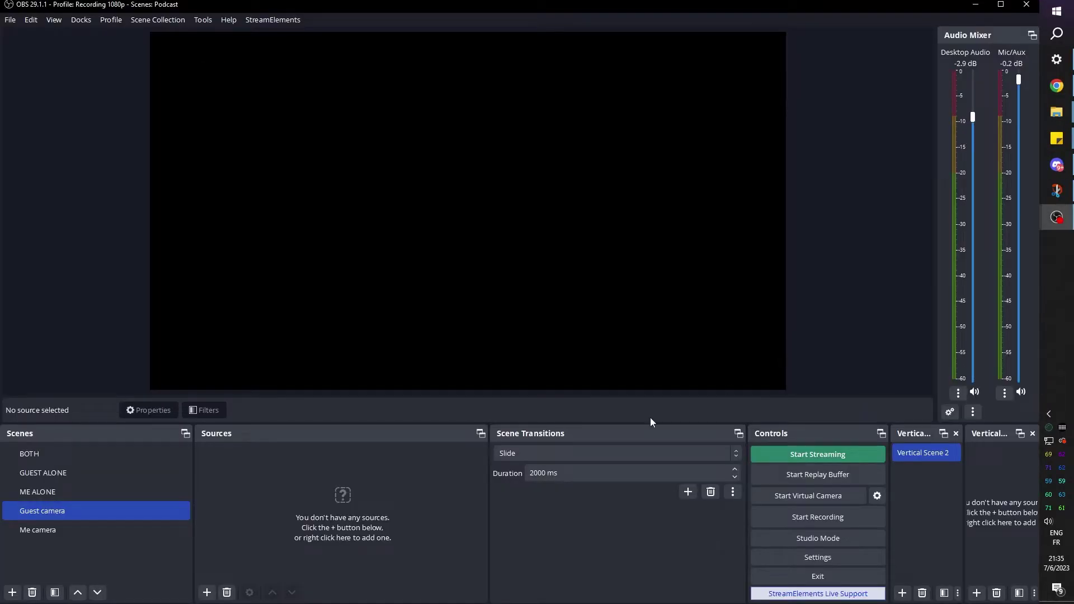
- Add a Window Capture source named 'guest cam' capturing the Discord call window
left_click(207, 593)
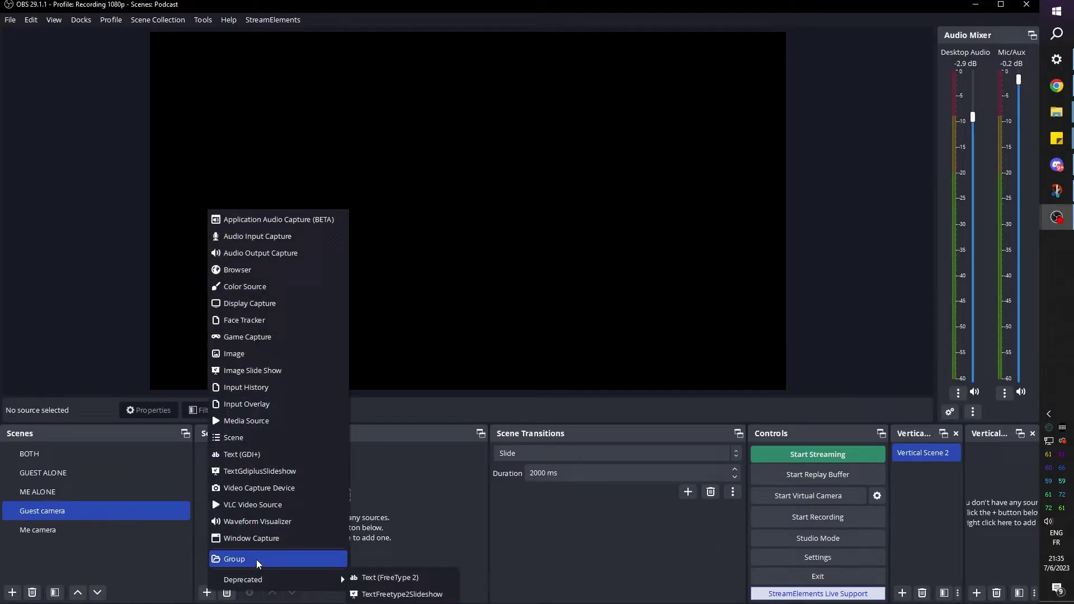
left_click(272, 541)
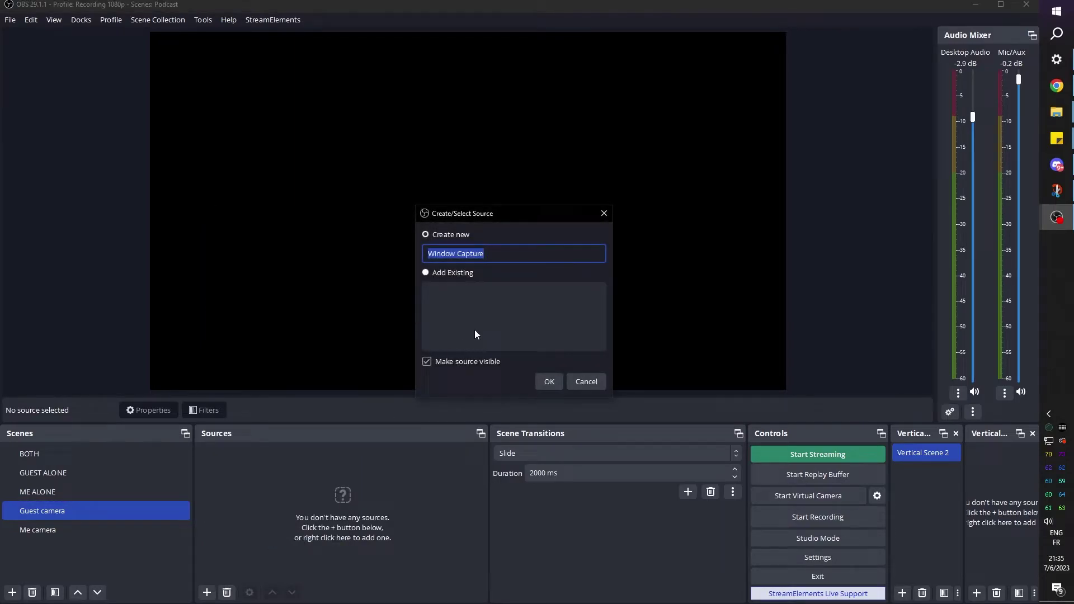
type("guest cam")
key("Return")
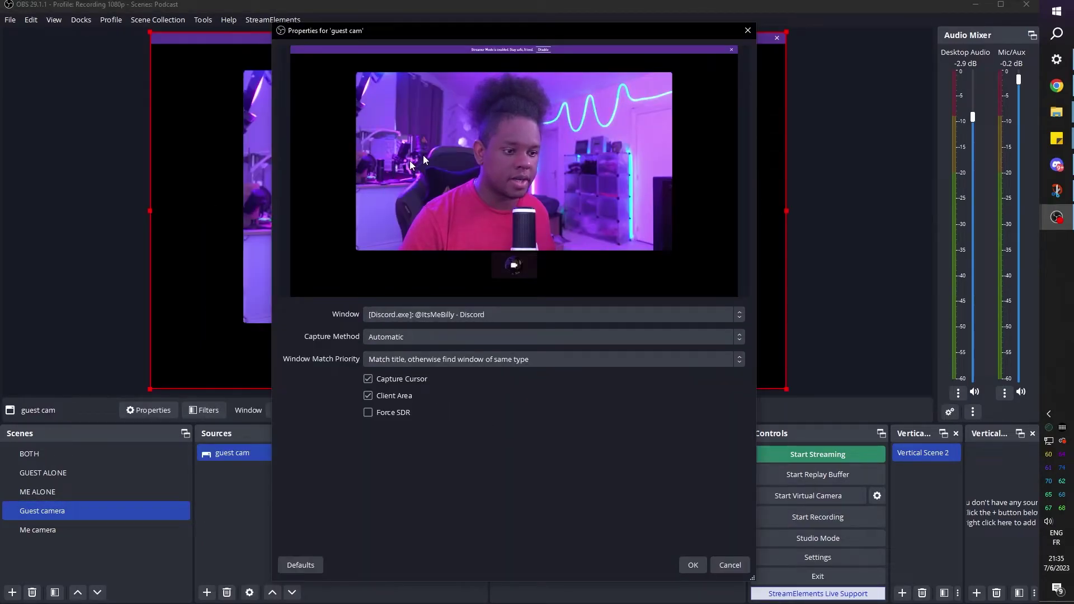
left_click(694, 566)
- Crop guest cam to the video on all four sides and fit it to the screen
left_click_drag(467, 389, 468, 327)
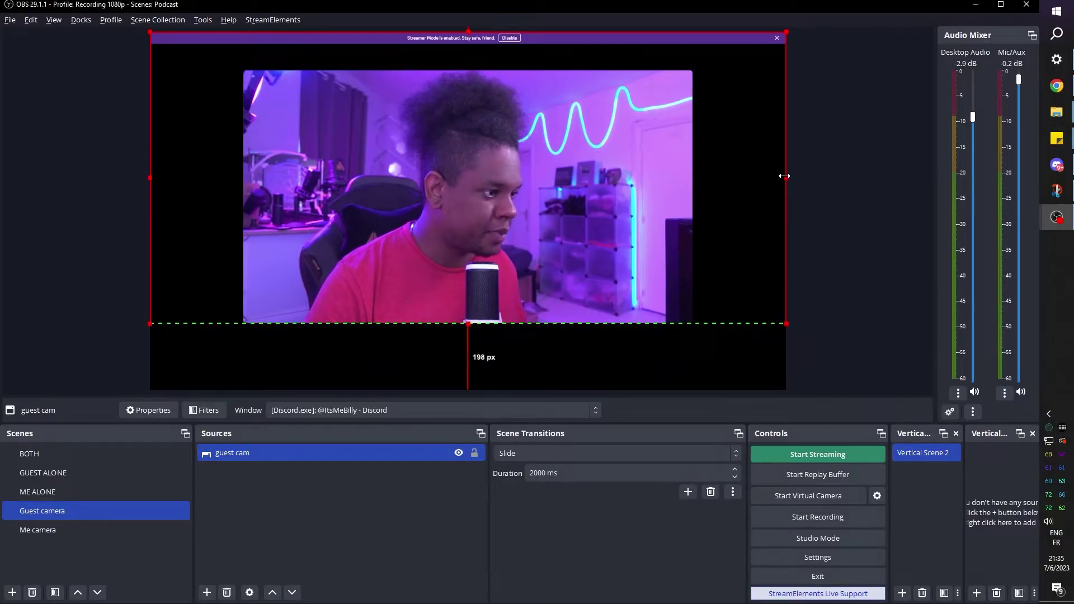
left_click_drag(784, 175, 692, 178)
left_click_drag(420, 29, 421, 71)
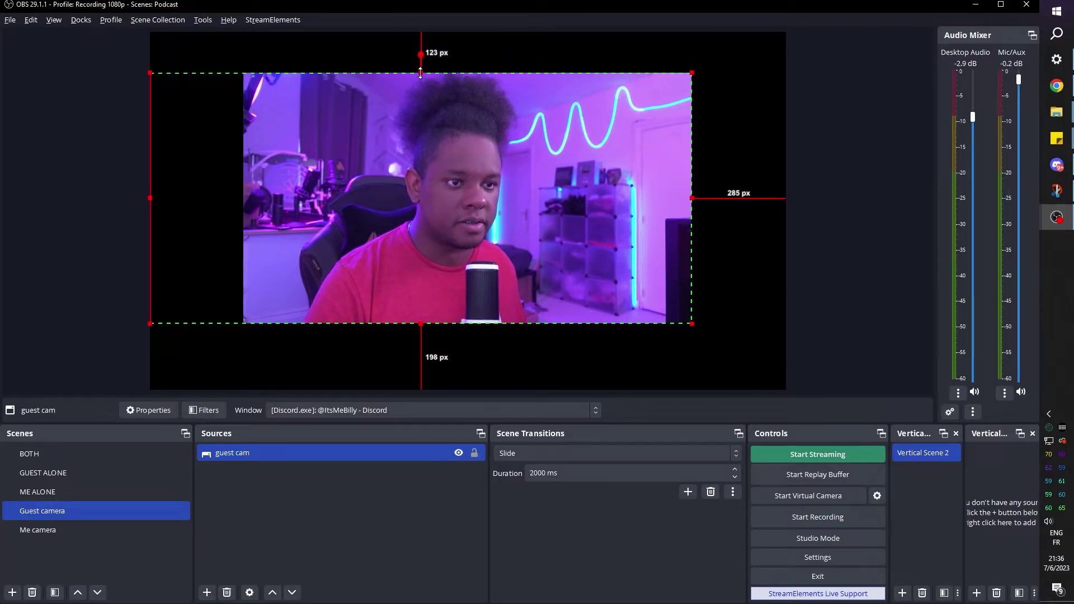
left_click_drag(150, 198, 243, 198)
right_click(499, 173)
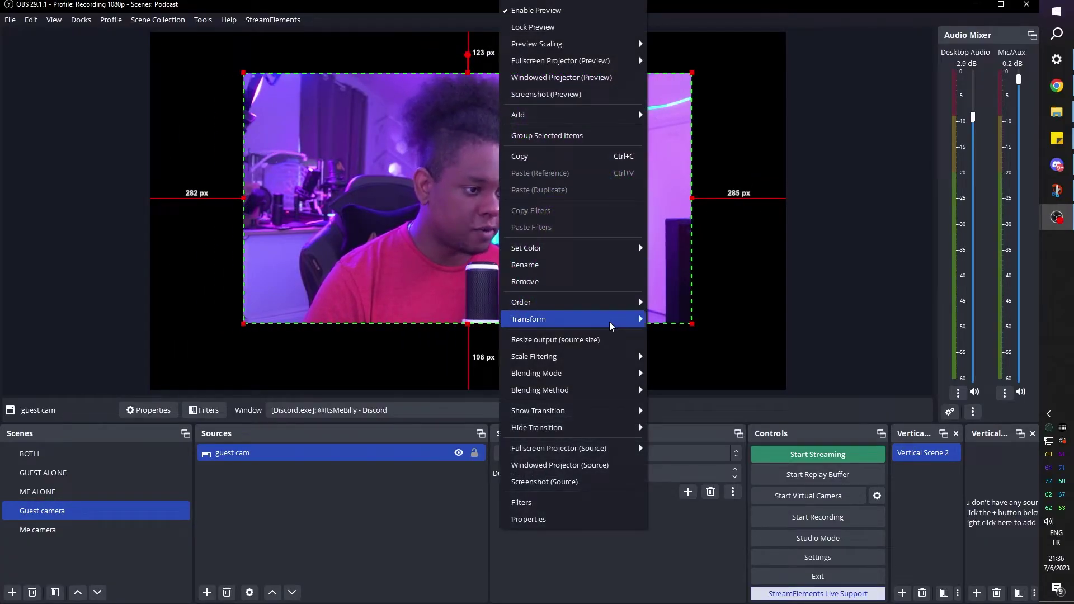
mouse_move(616, 319)
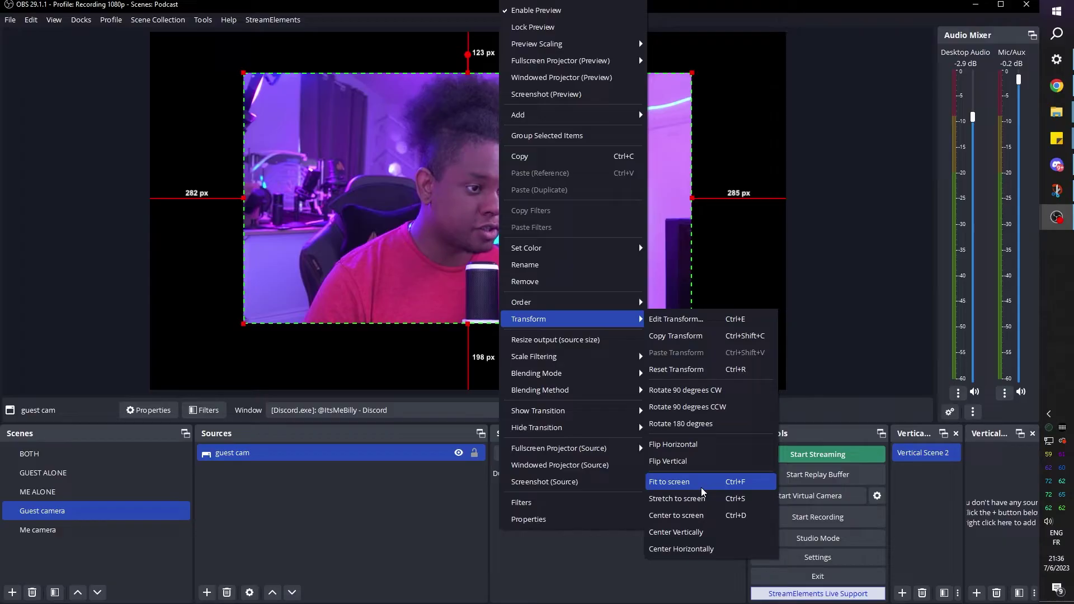
left_click(675, 481)
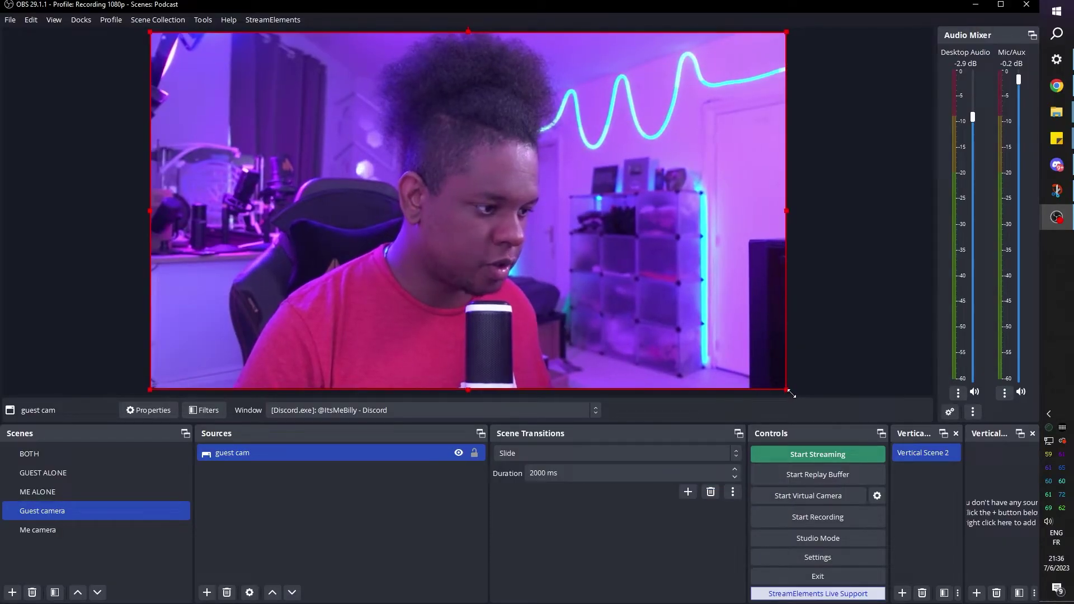
left_click(840, 251)
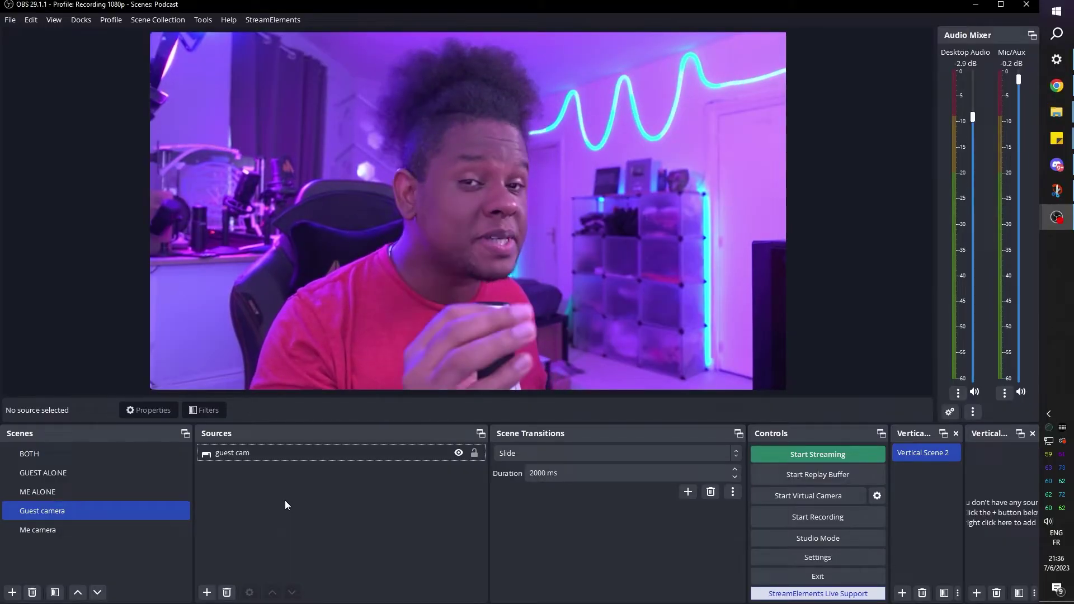
left_click(48, 530)
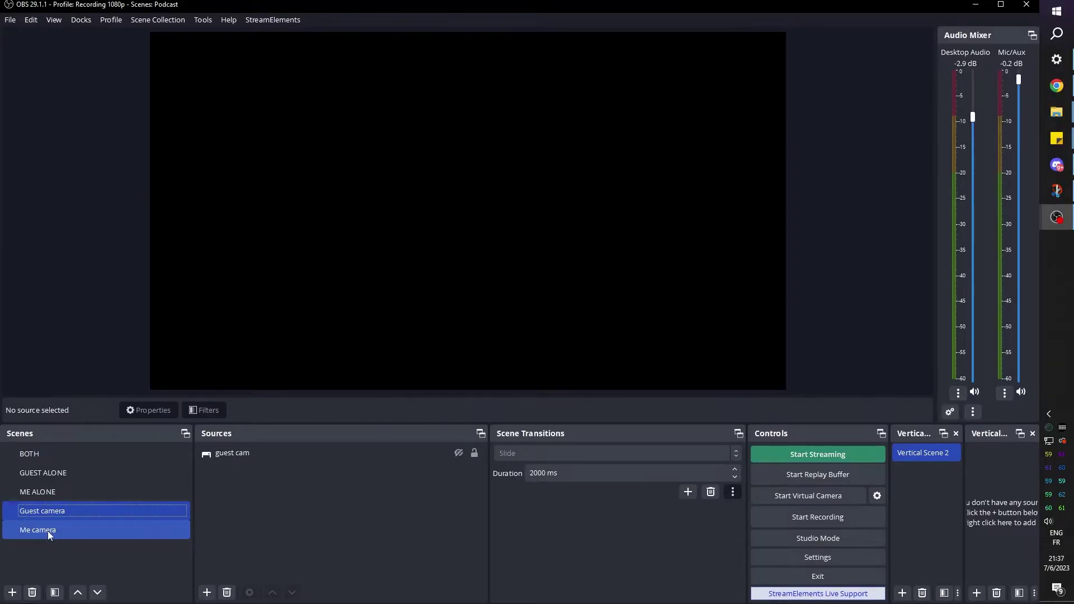
- Check the Me camera scene and select its Me cam source showing the host
left_click(207, 592)
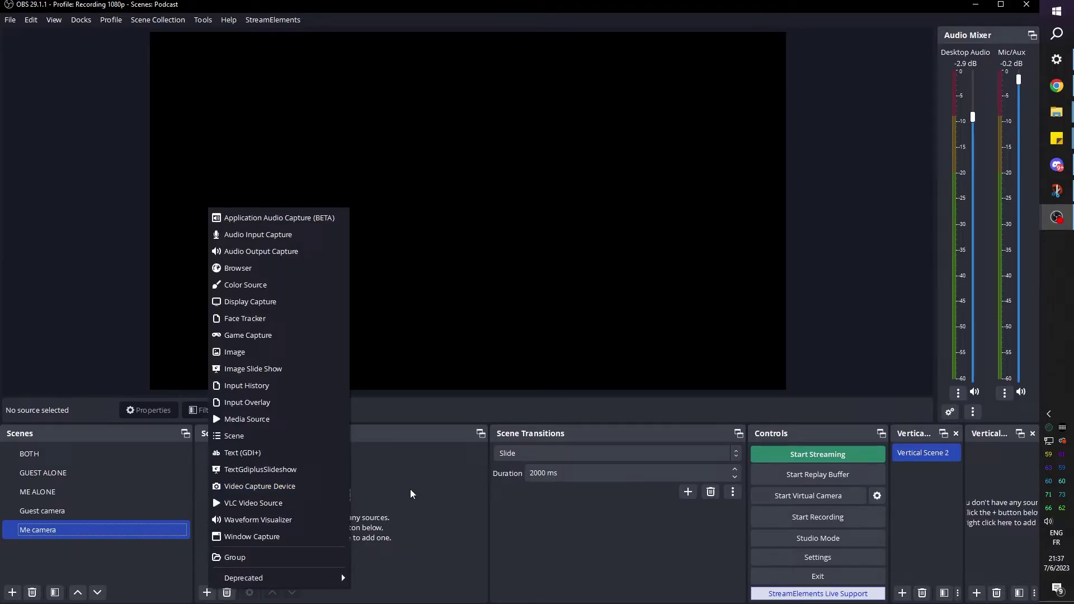
left_click(412, 494)
key("Up")
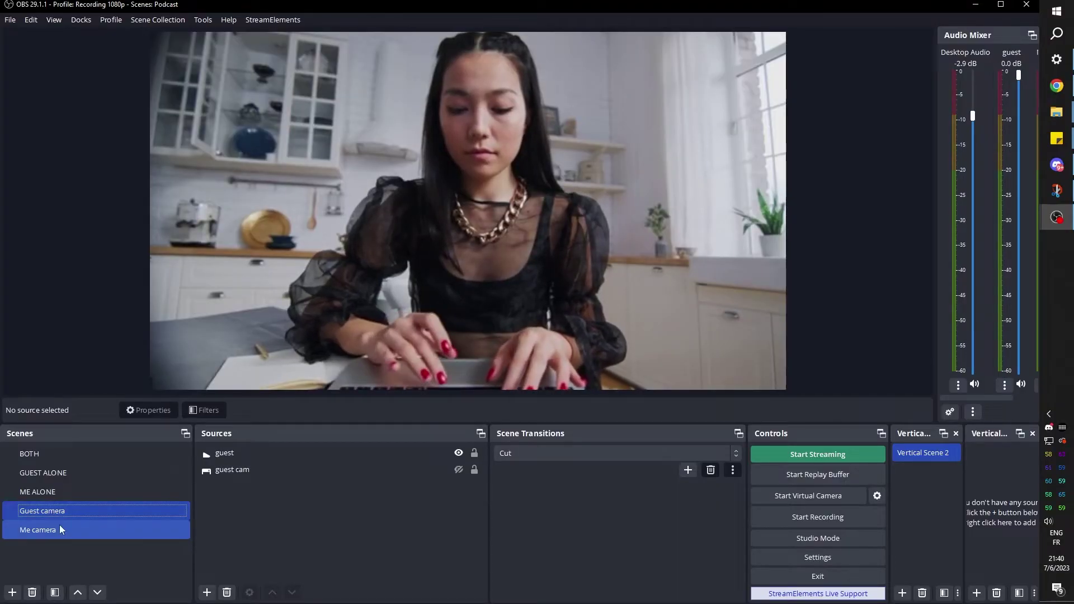
left_click(65, 536)
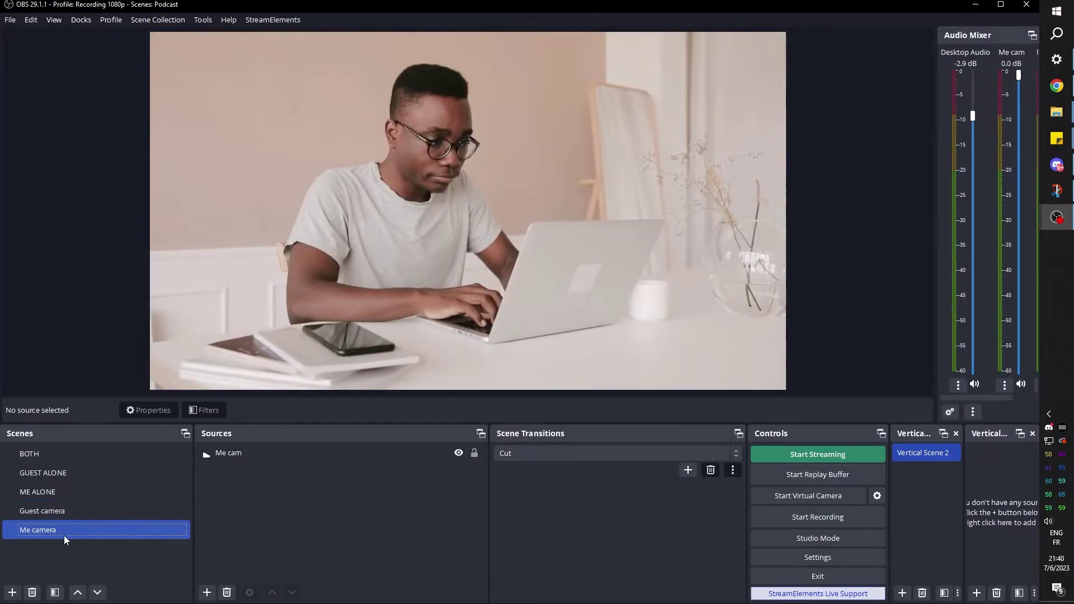
left_click(556, 190)
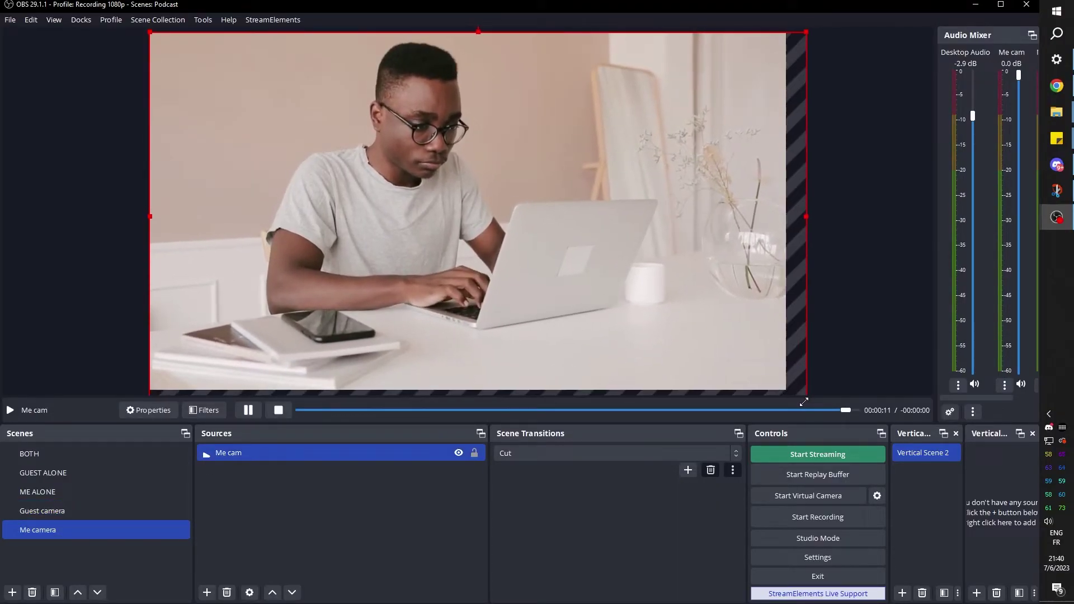
- Add the existing Me camera and Guest camera scenes as sources in BOTH
left_click(78, 456)
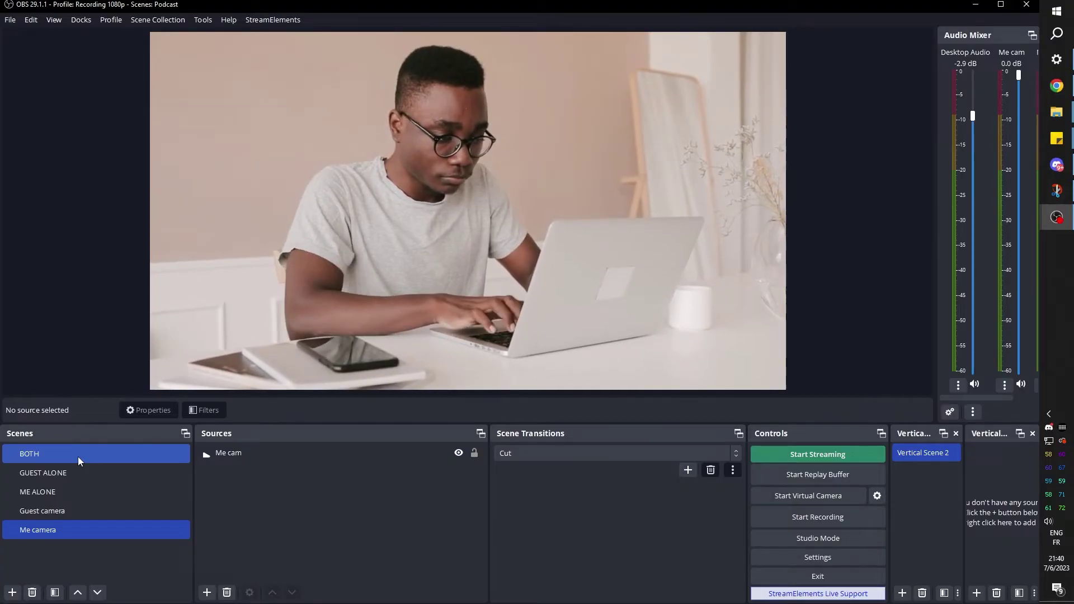
left_click(79, 456)
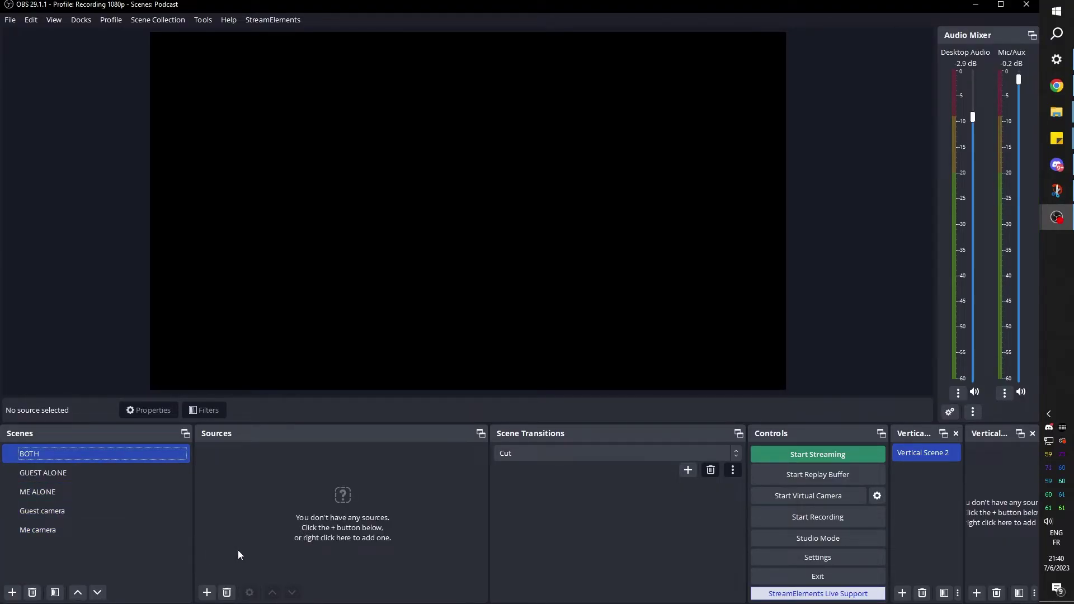
left_click(207, 592)
left_click(254, 438)
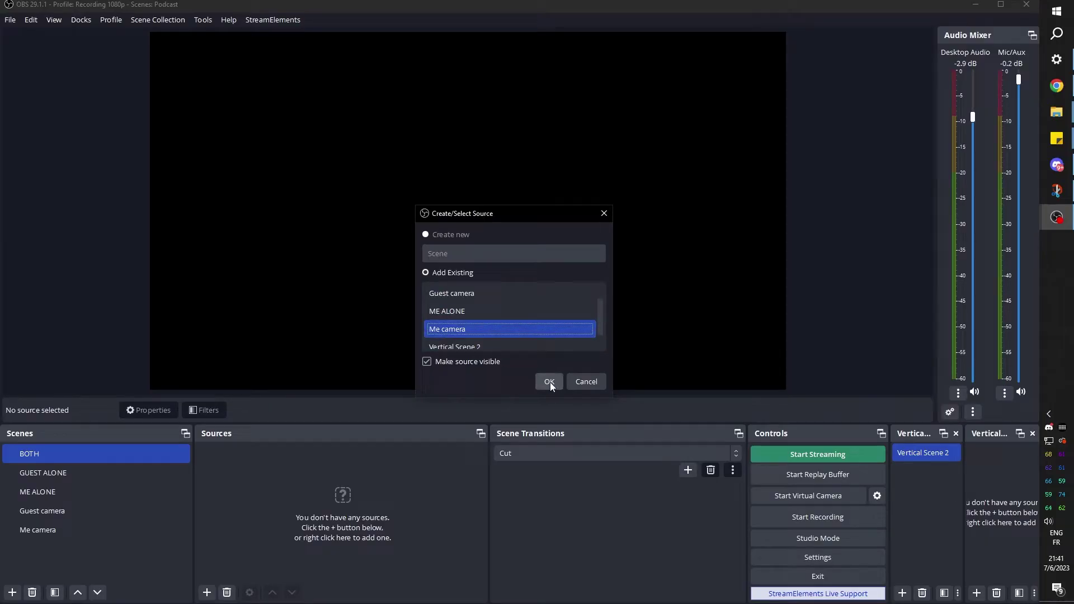
left_click(549, 382)
left_click(207, 592)
left_click(232, 441)
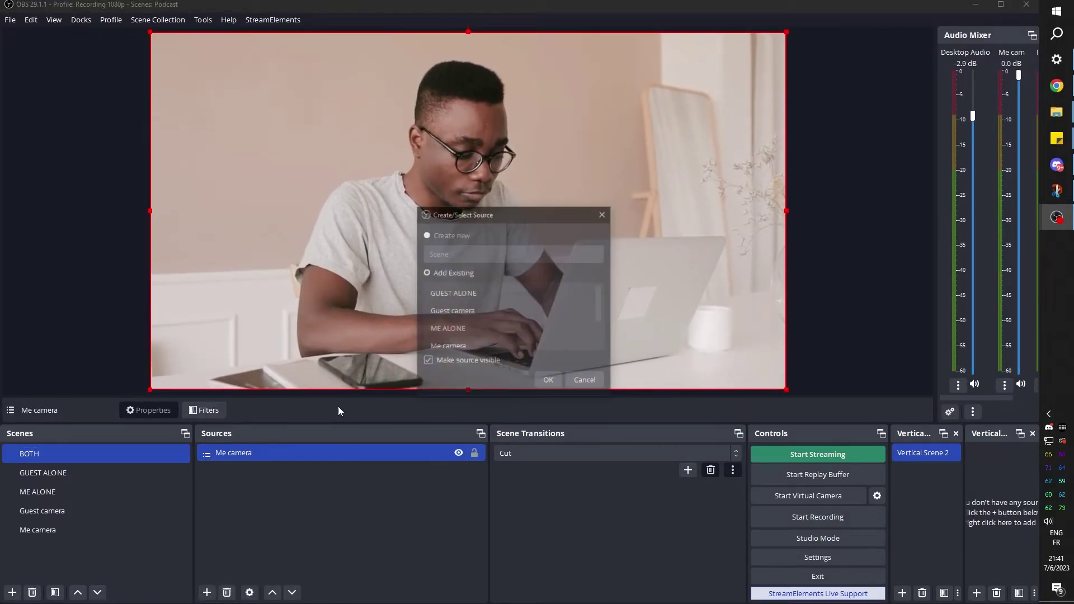
left_click(482, 309)
left_click(549, 382)
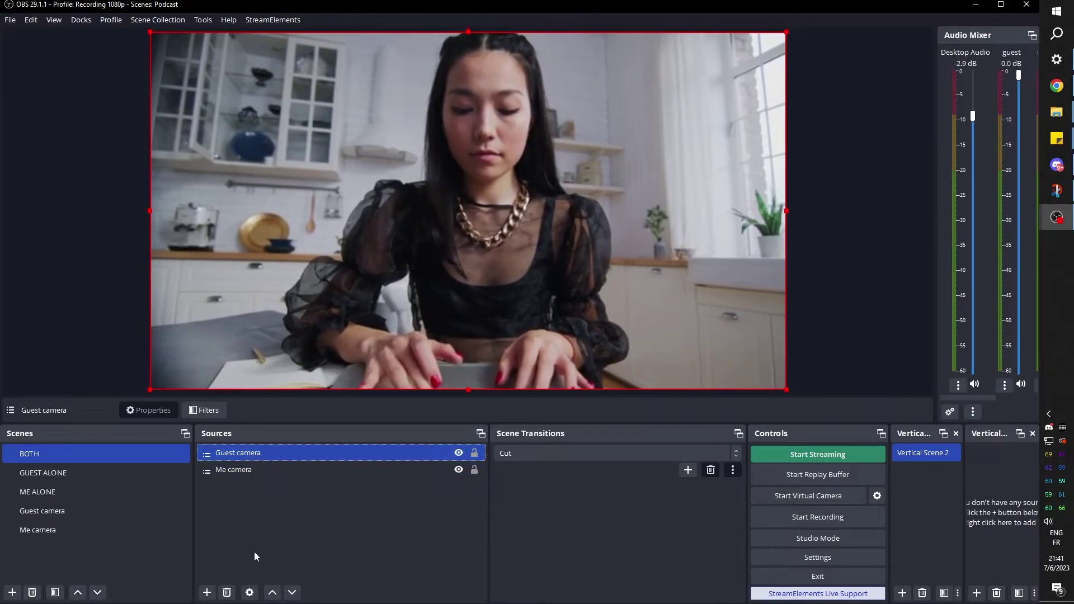
- Select both camera sources together and copy them
left_click(255, 469, "ctrl")
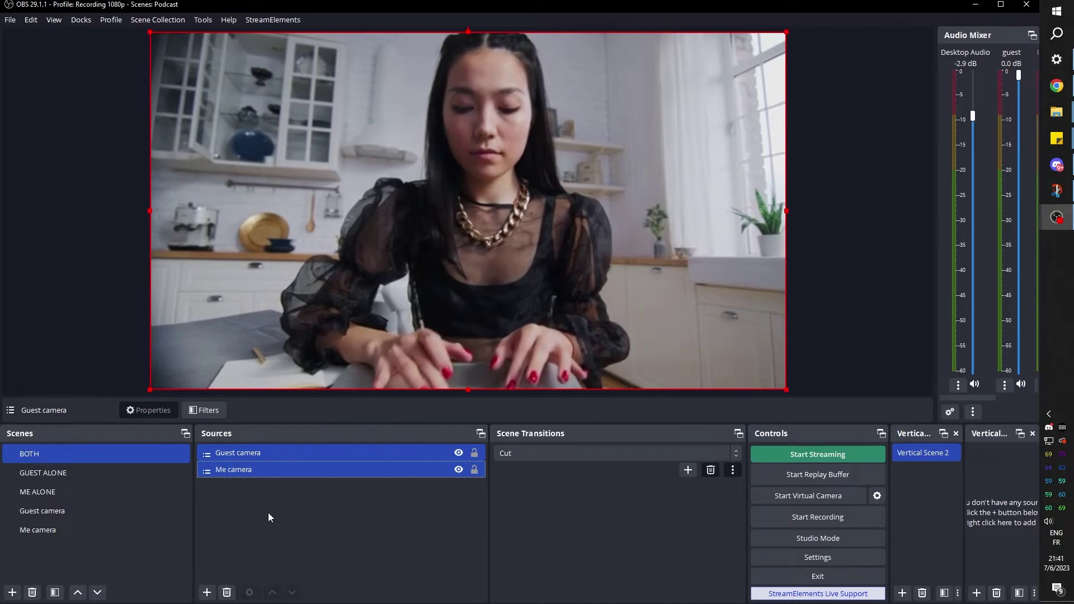
right_click(270, 469)
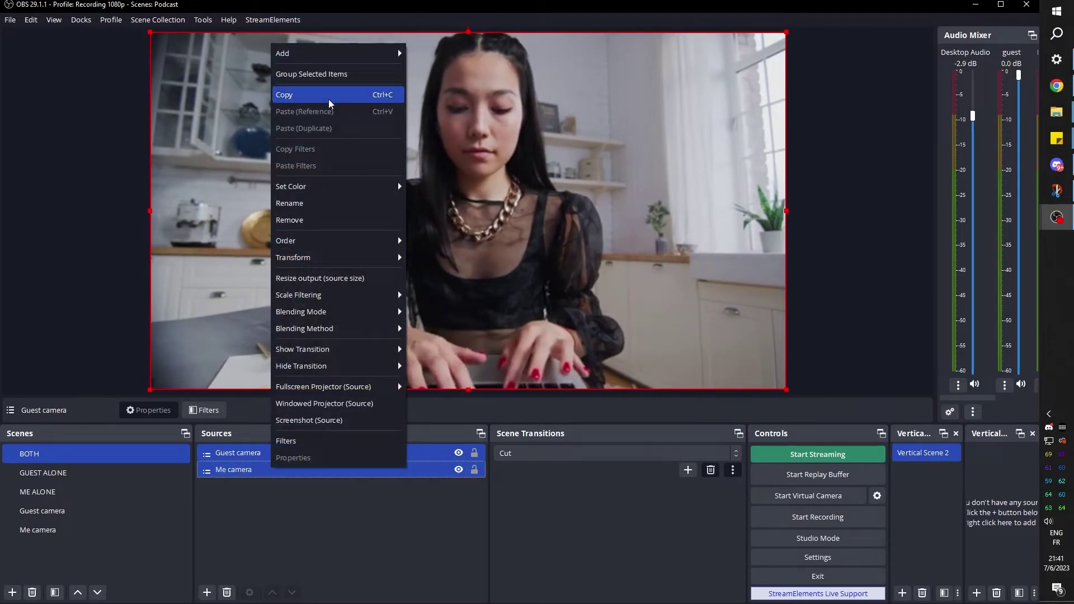
left_click(330, 104)
- Paste references of both camera sources into the GUEST ALONE and ME ALONE scenes
left_click(105, 475)
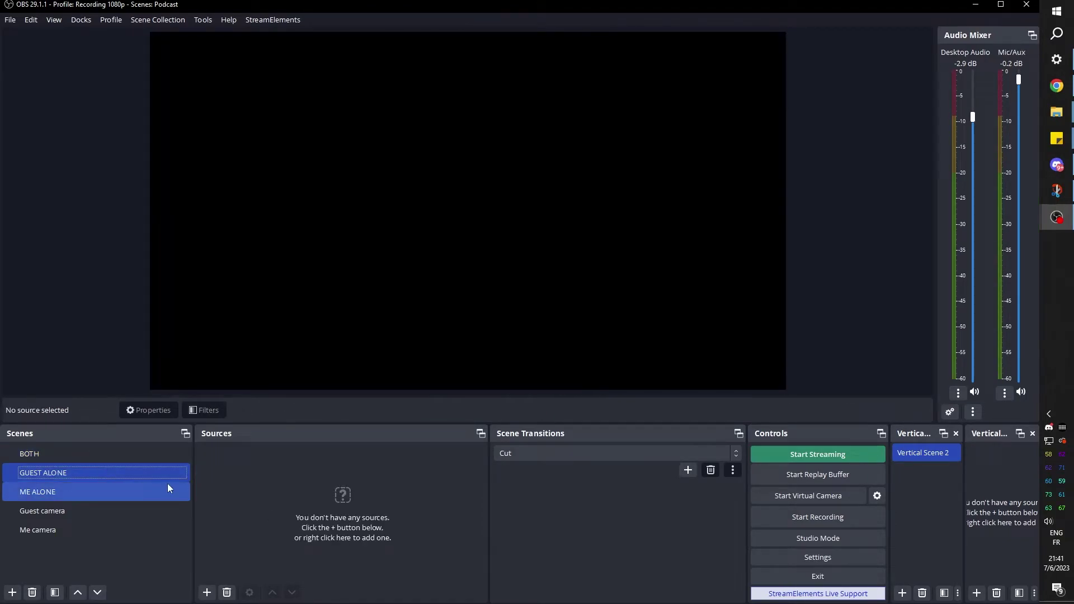
right_click(307, 483)
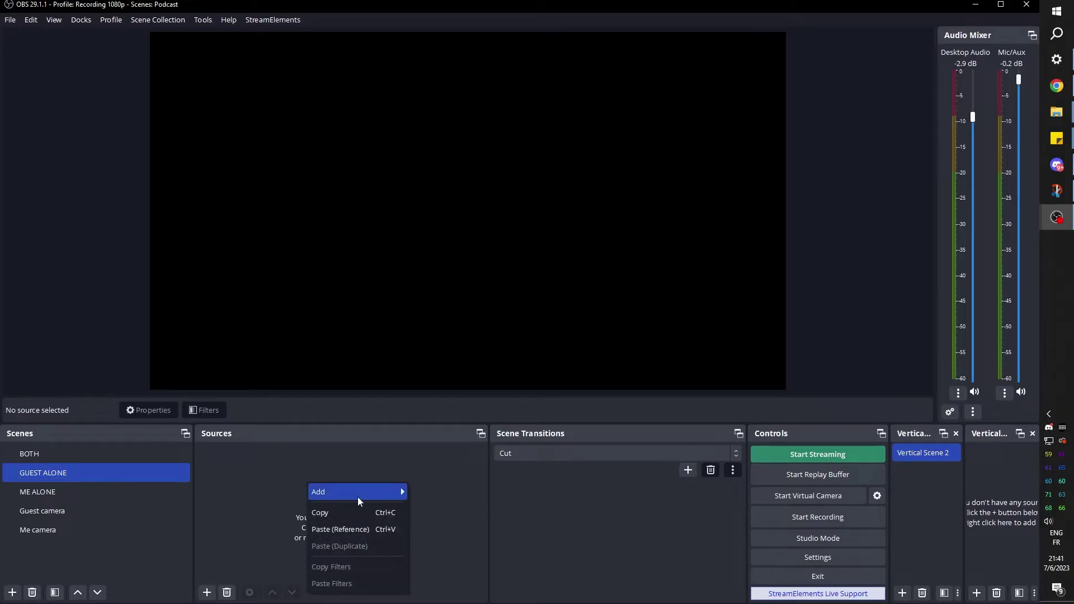
left_click(356, 531)
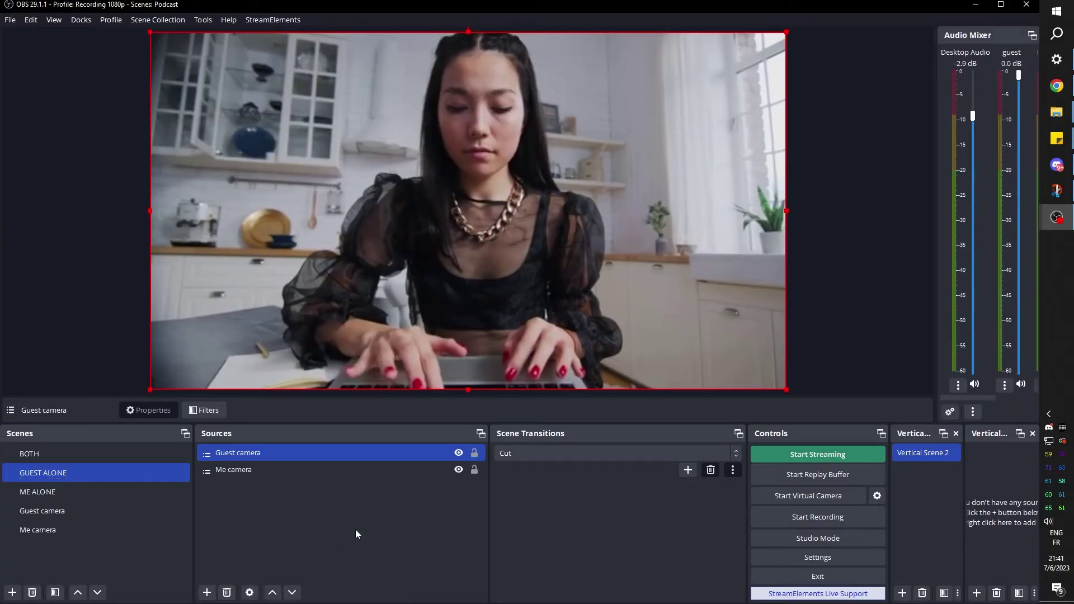
left_click(54, 493)
right_click(298, 474)
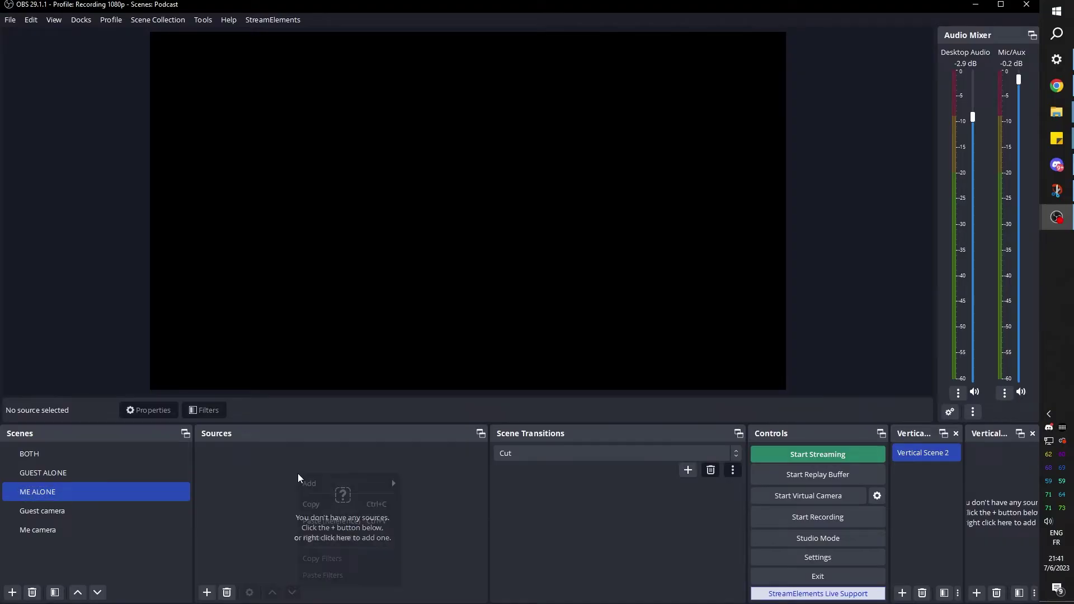
left_click(318, 523)
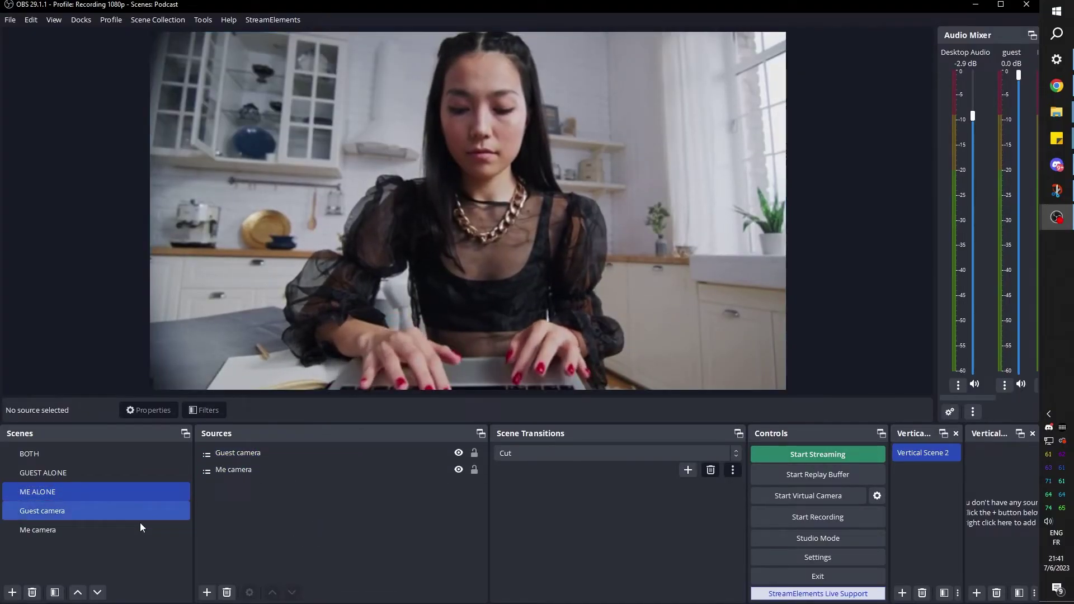
left_click(95, 476)
left_click(83, 458)
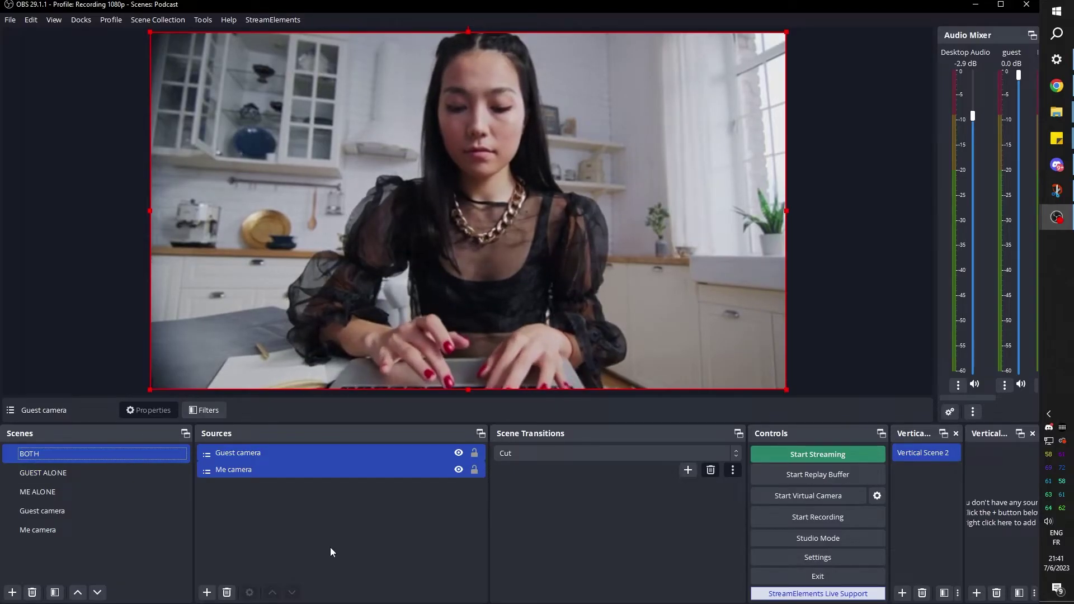
- Drag Guest camera onto the right half and resize Me camera to the left half, meeting at centre
left_click(257, 453)
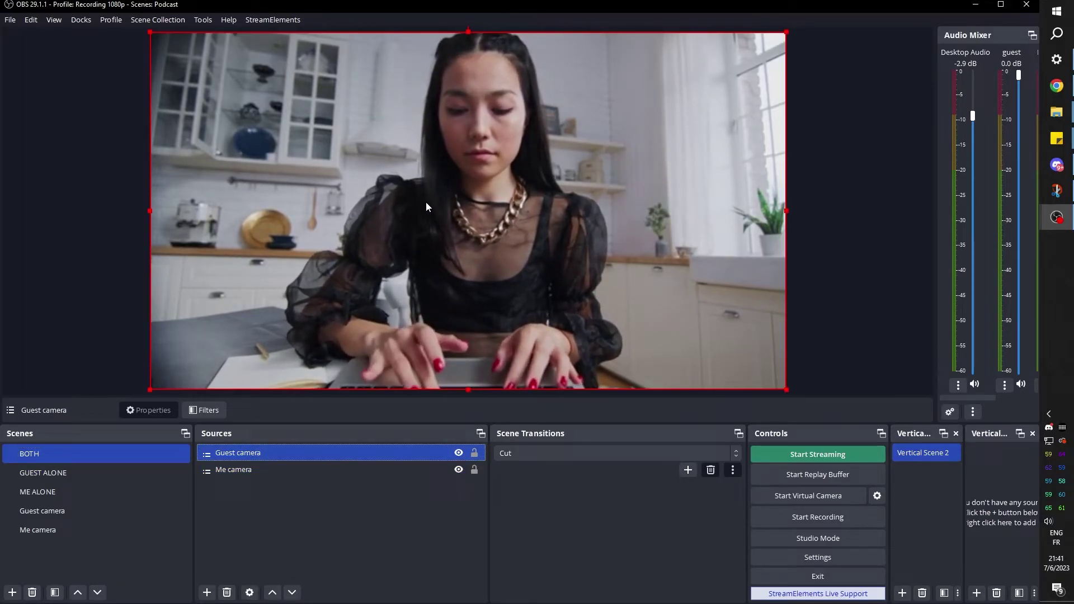
left_click_drag(426, 207, 513, 211)
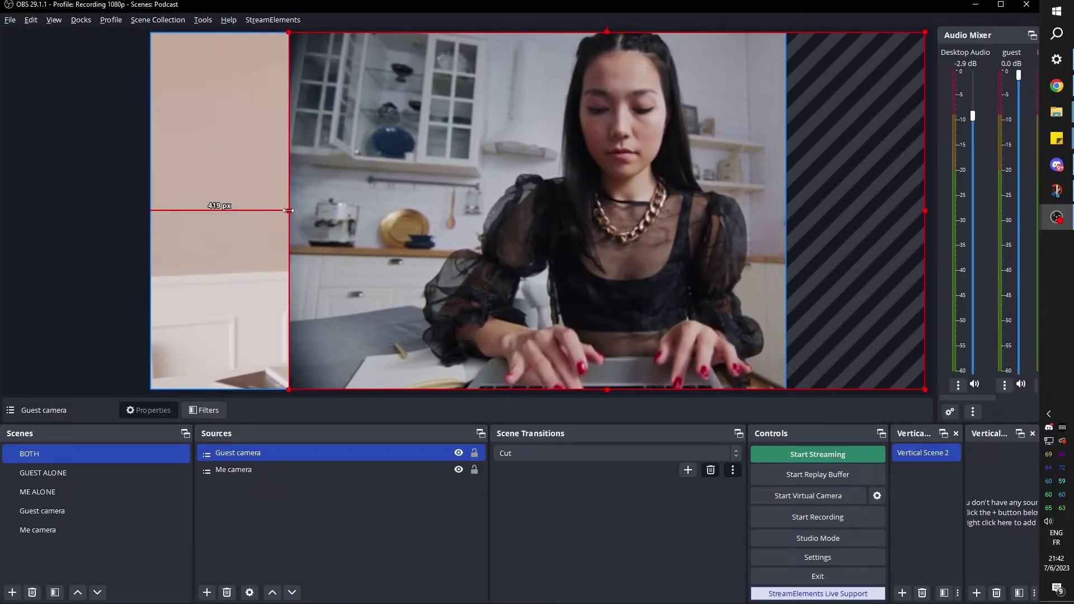
left_click_drag(288, 210, 472, 210)
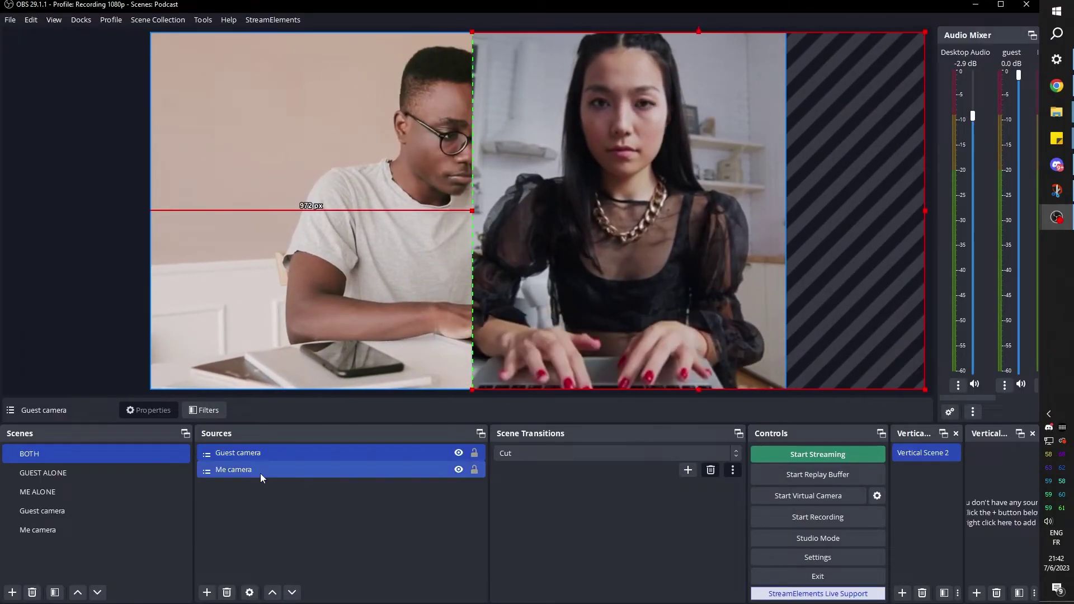
left_click(261, 470)
left_click_drag(390, 214, 270, 213)
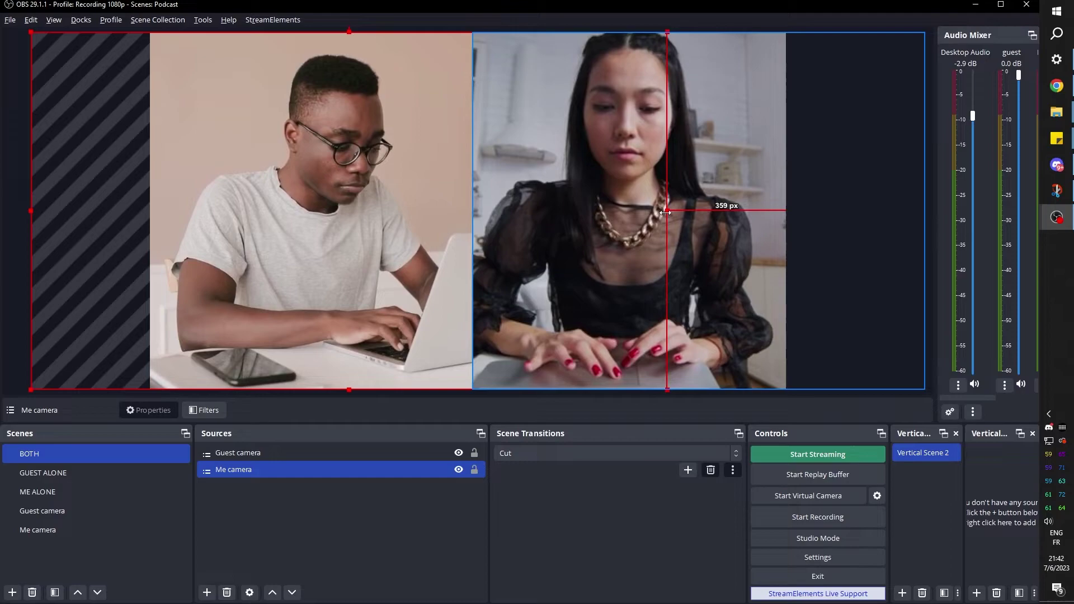
left_click_drag(666, 212, 468, 222)
- In GUEST ALONE, temporarily hide Guest camera and drag Me camera fully off the canvas left
left_click(338, 489)
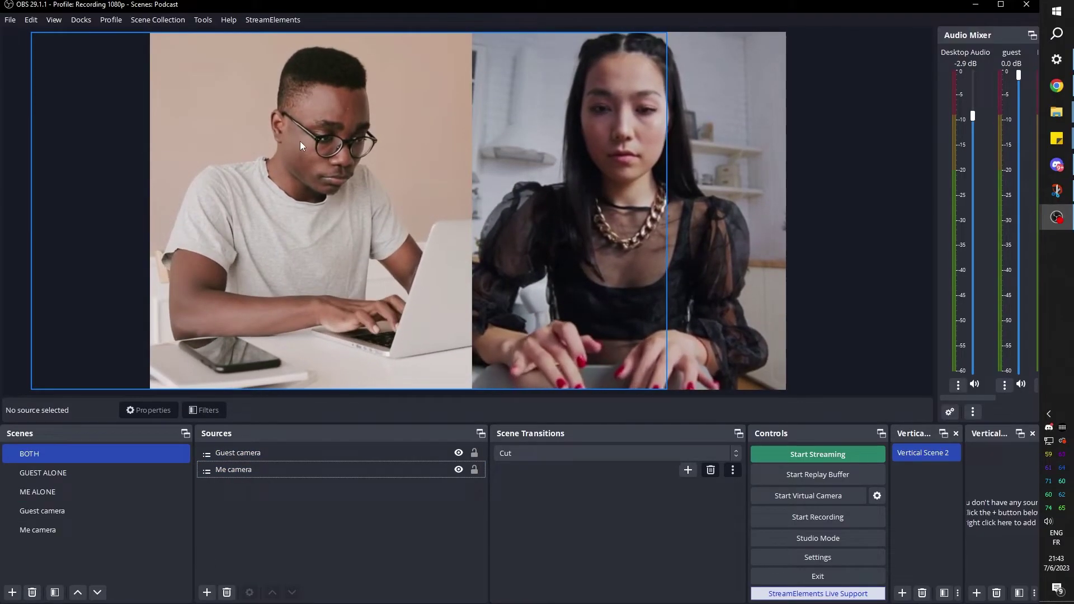
left_click(83, 475)
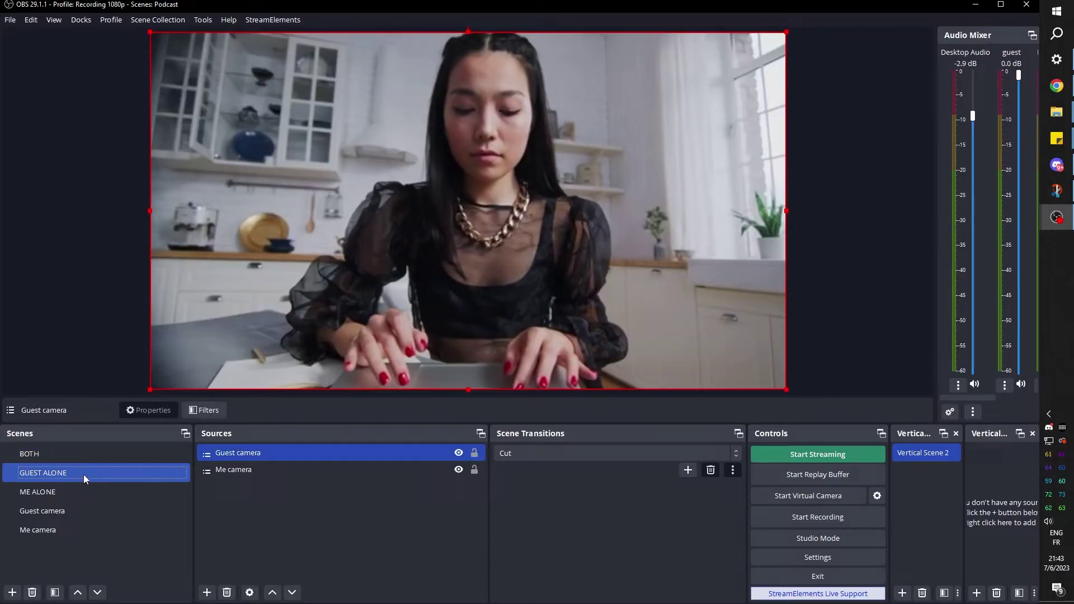
left_click(459, 453)
left_click(344, 472, "ctrl")
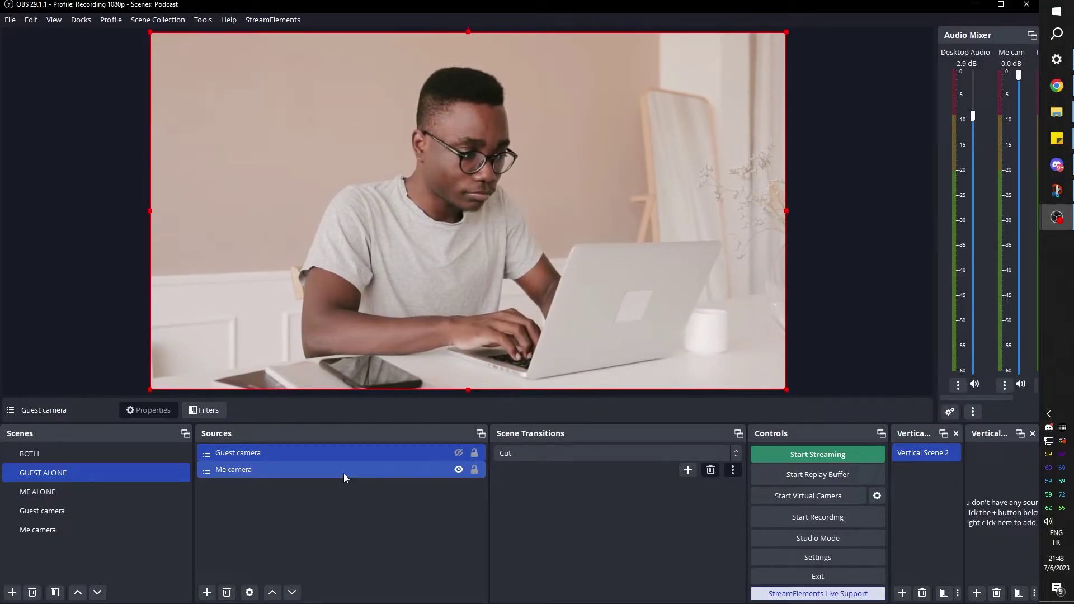
left_click(344, 475)
left_click_drag(736, 185, 85, 191)
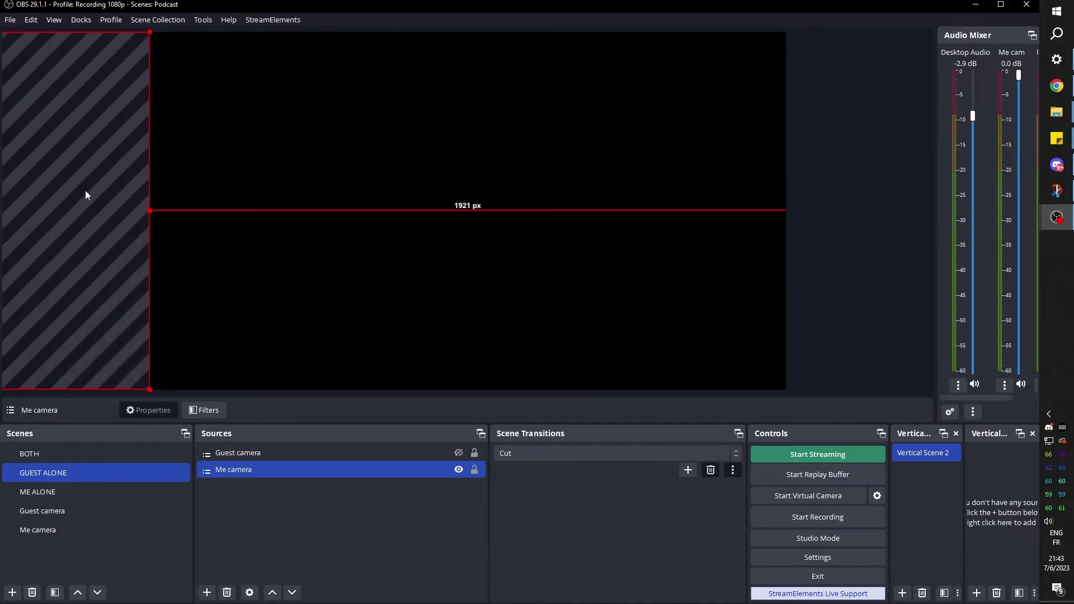
left_click(459, 452)
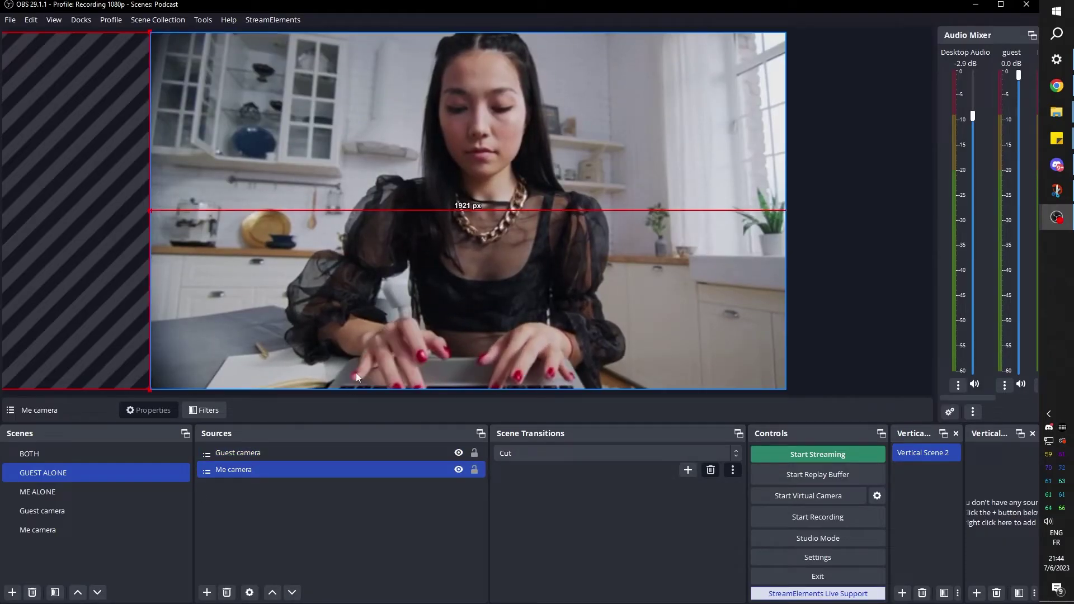
left_click(78, 492)
- In ME ALONE, drag Guest camera fully off the canvas to the right
left_click(429, 455)
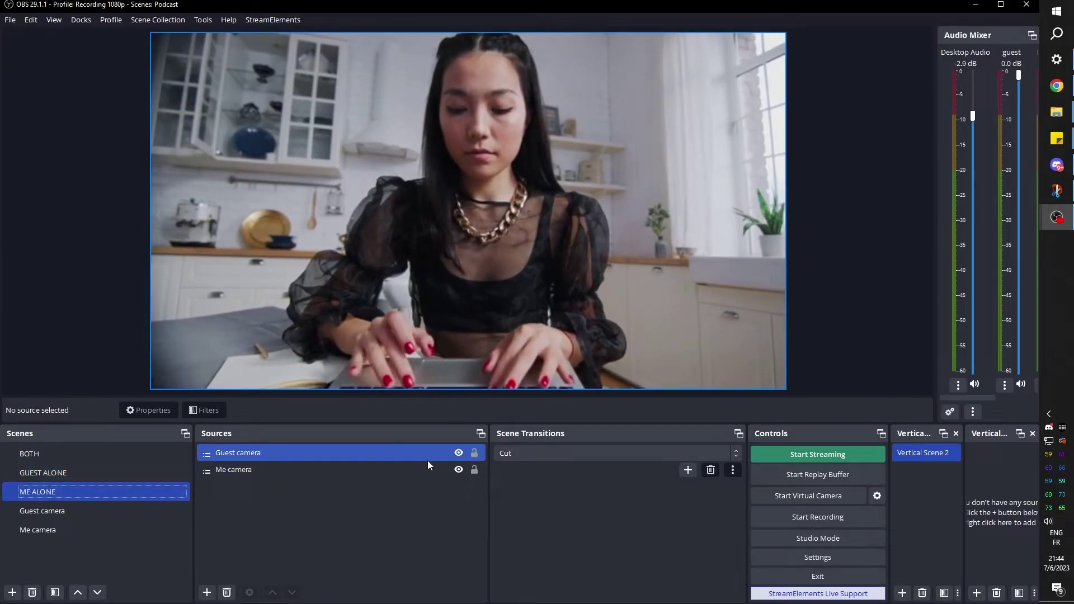
left_click(253, 455)
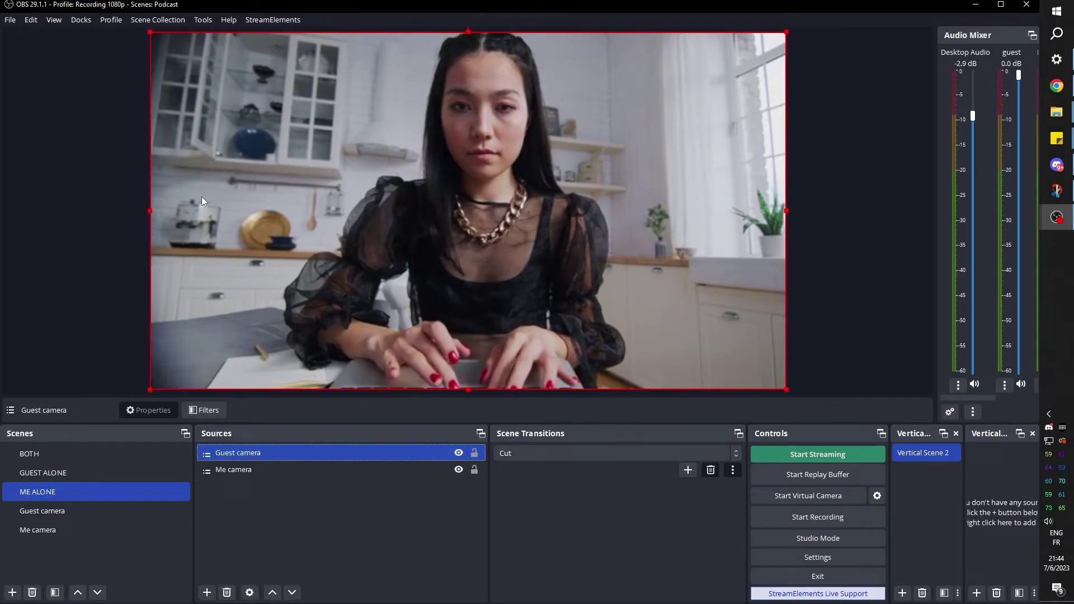
left_click_drag(202, 196, 865, 210)
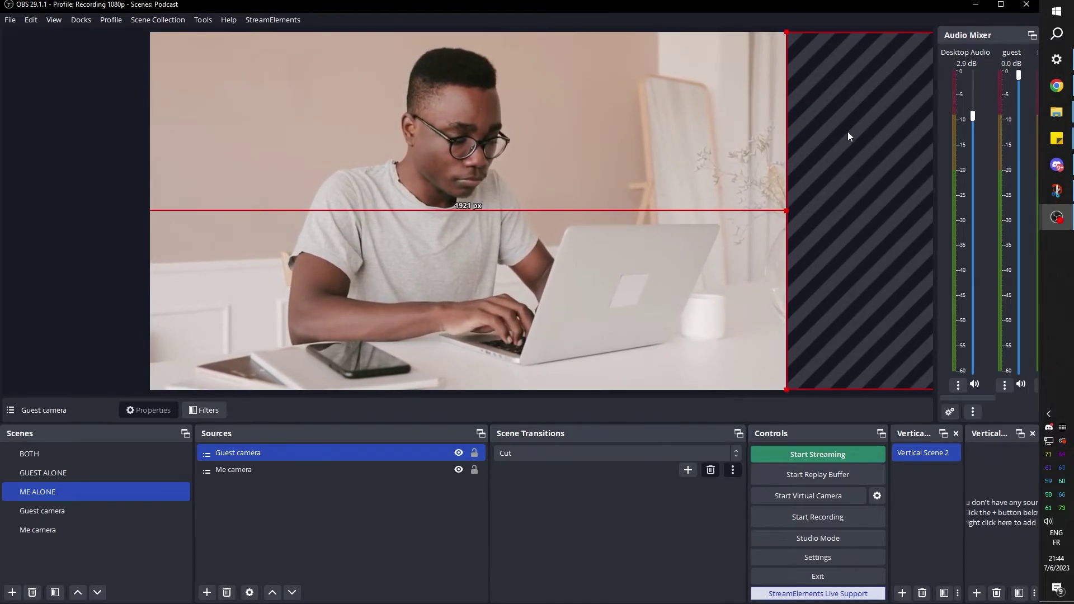
- Review the GUEST ALONE, ME ALONE and BOTH layouts, finishing on BOTH
left_click(39, 473)
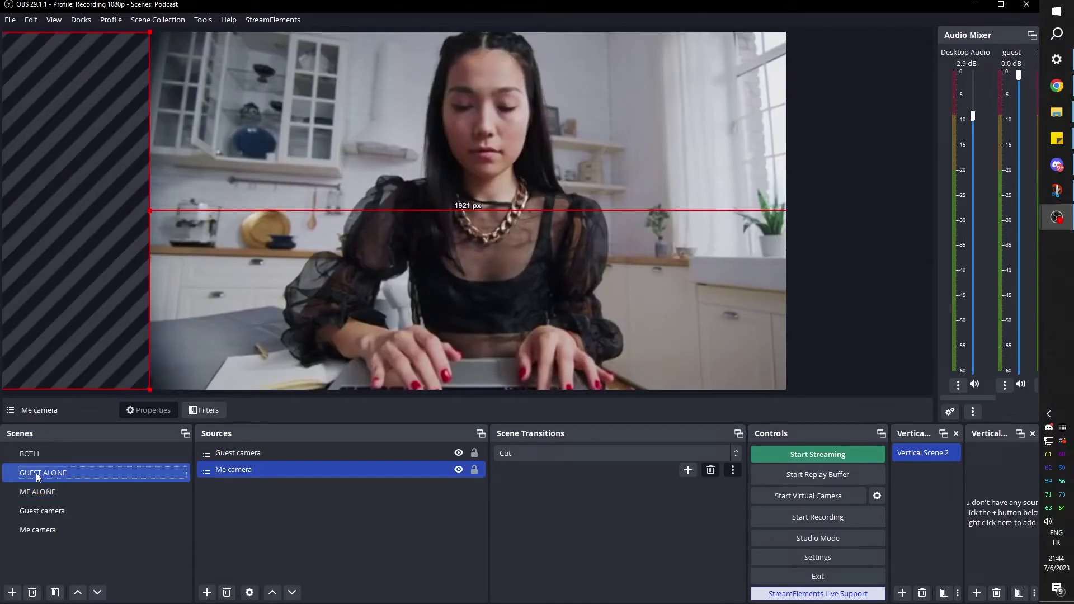
left_click(30, 454)
left_click(43, 472)
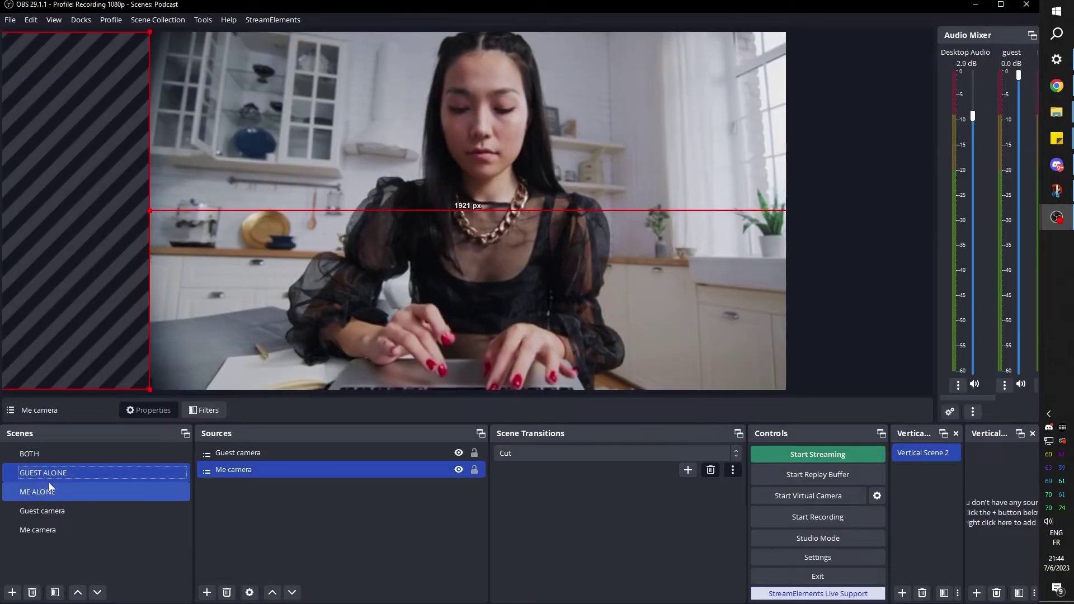
left_click(51, 492)
left_click(52, 474)
left_click(52, 458)
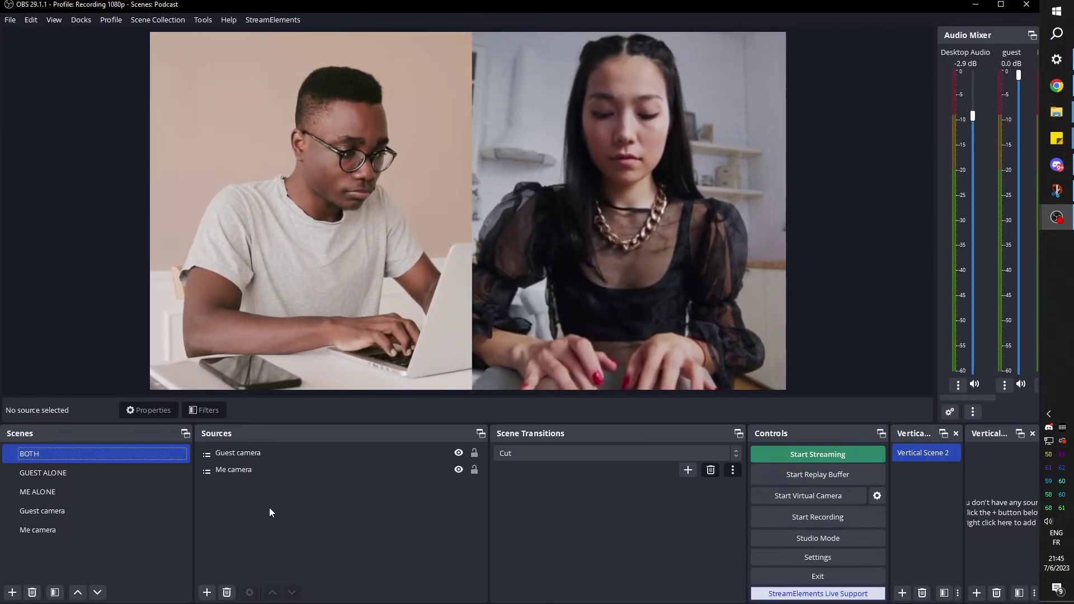
- Flip between the GUEST ALONE and ME ALONE layouts, then return to BOTH
left_click(123, 476)
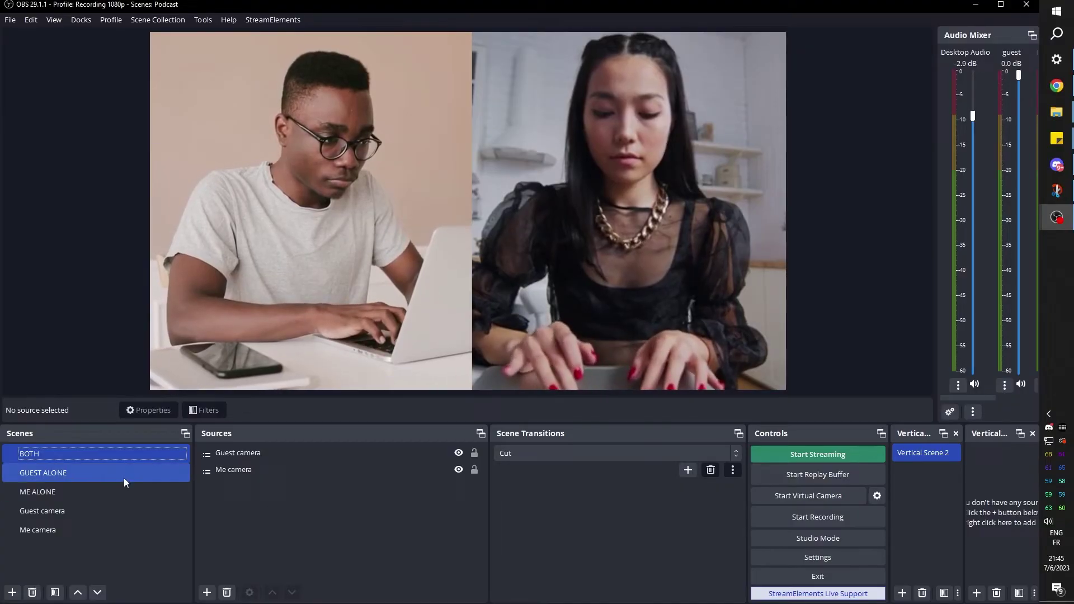
left_click(116, 495)
left_click(83, 473)
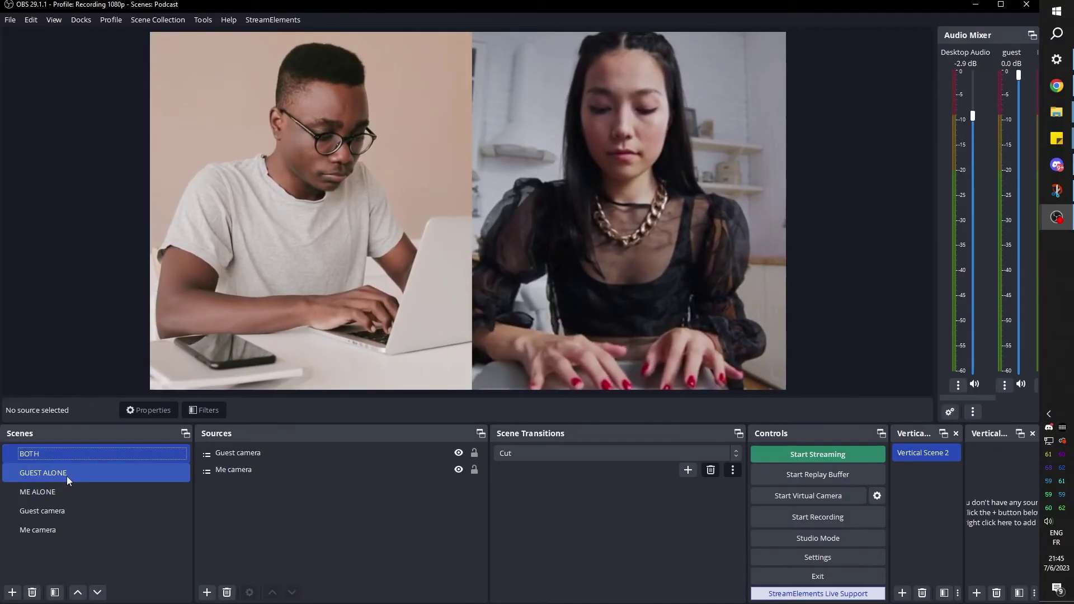
left_click(67, 476)
left_click(72, 492)
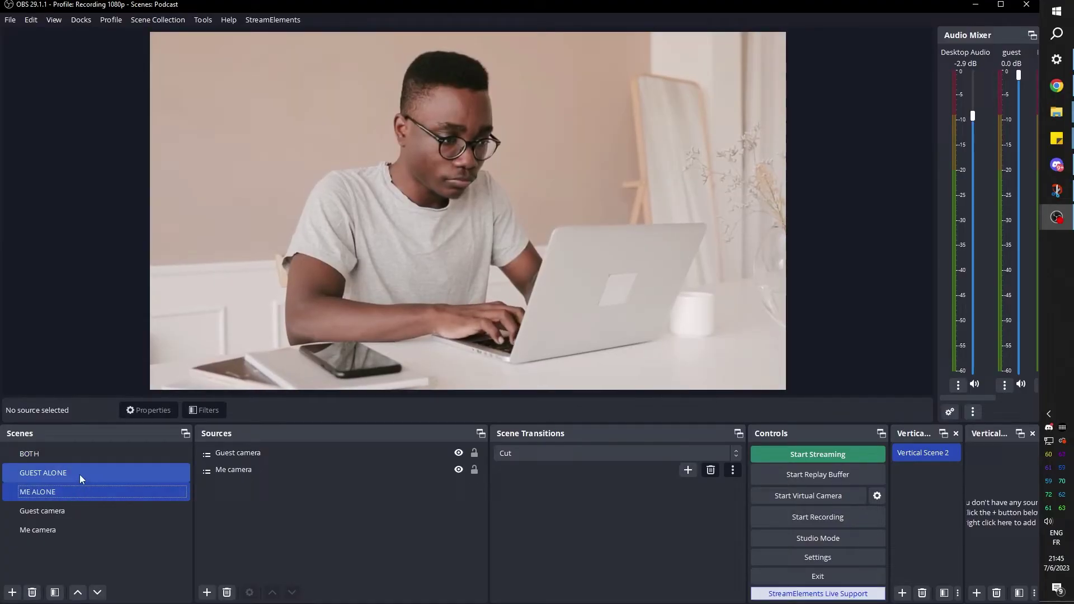
left_click(79, 473)
left_click(84, 453)
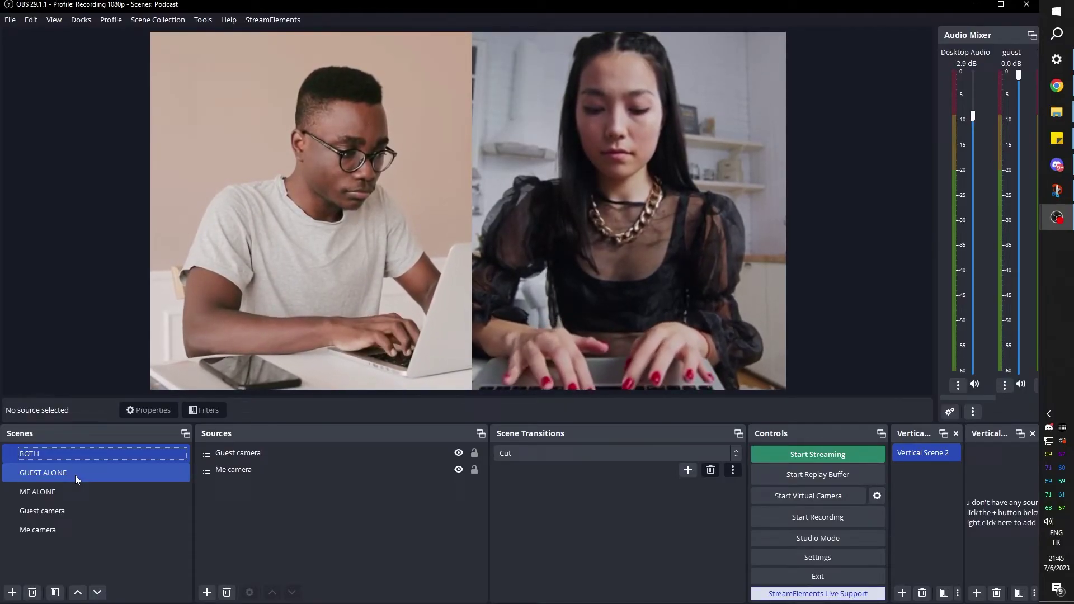
- Check GUEST ALONE, BOTH and ME ALONE again, ending on BOTH with the Me camera source selected
left_click(75, 476)
left_click(79, 494)
left_click(77, 473)
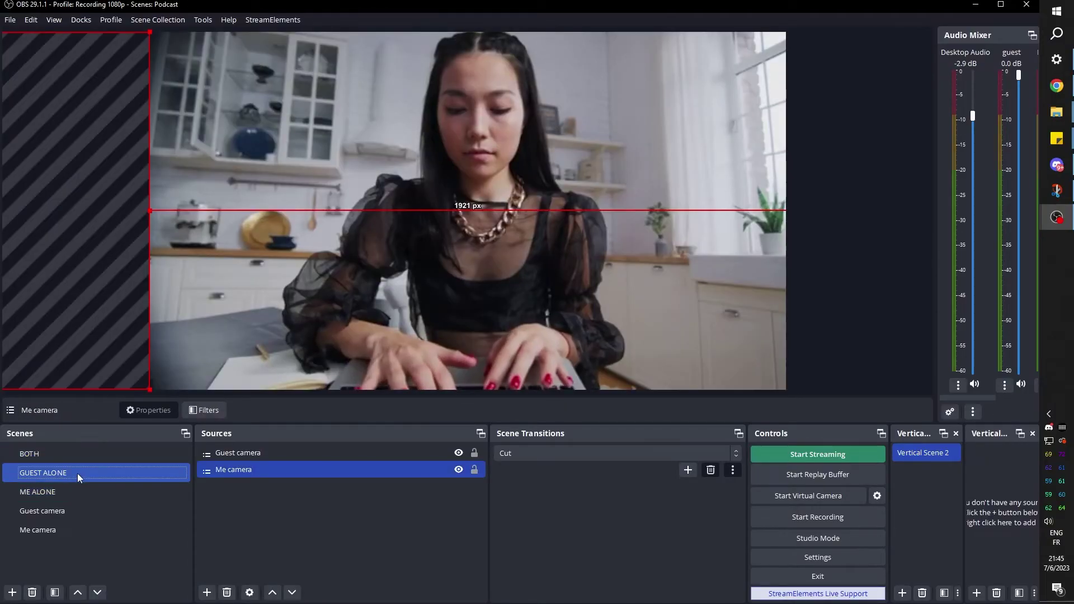
left_click(77, 454)
left_click(92, 469)
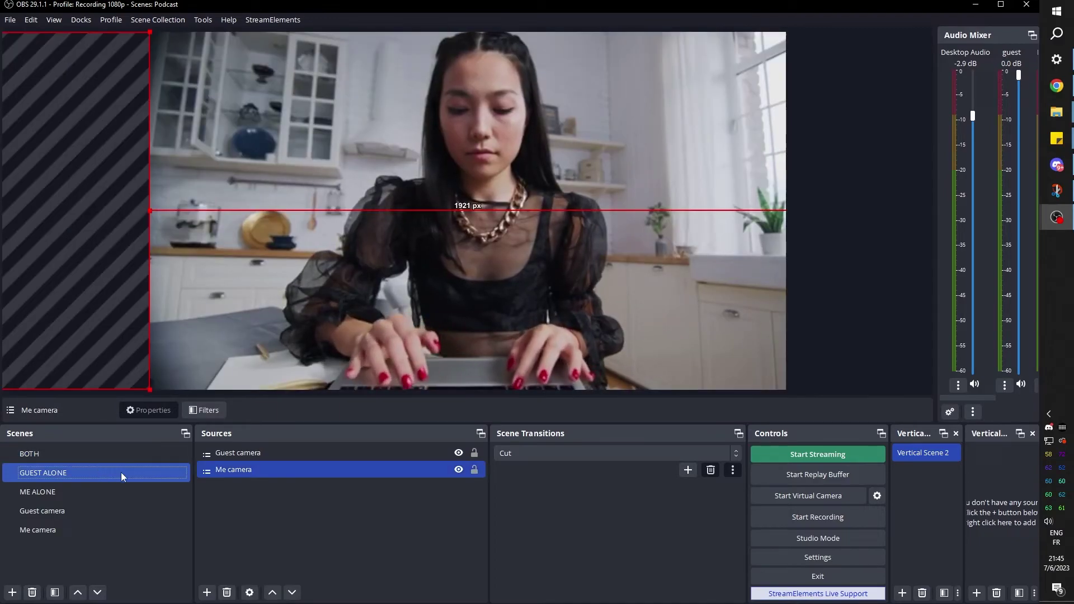
left_click(100, 490)
left_click(102, 459)
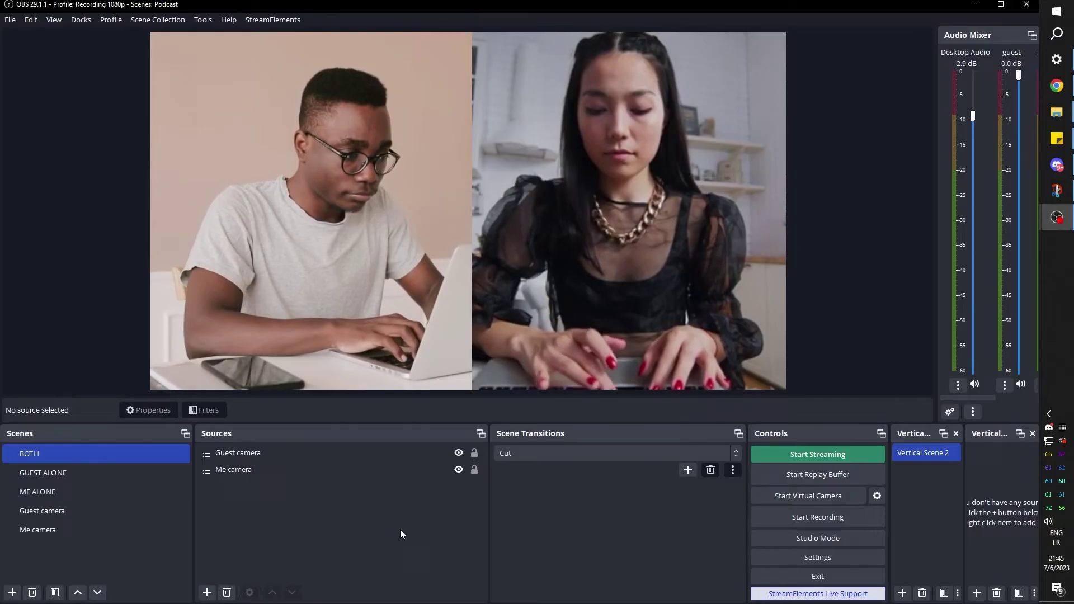
left_click(330, 469)
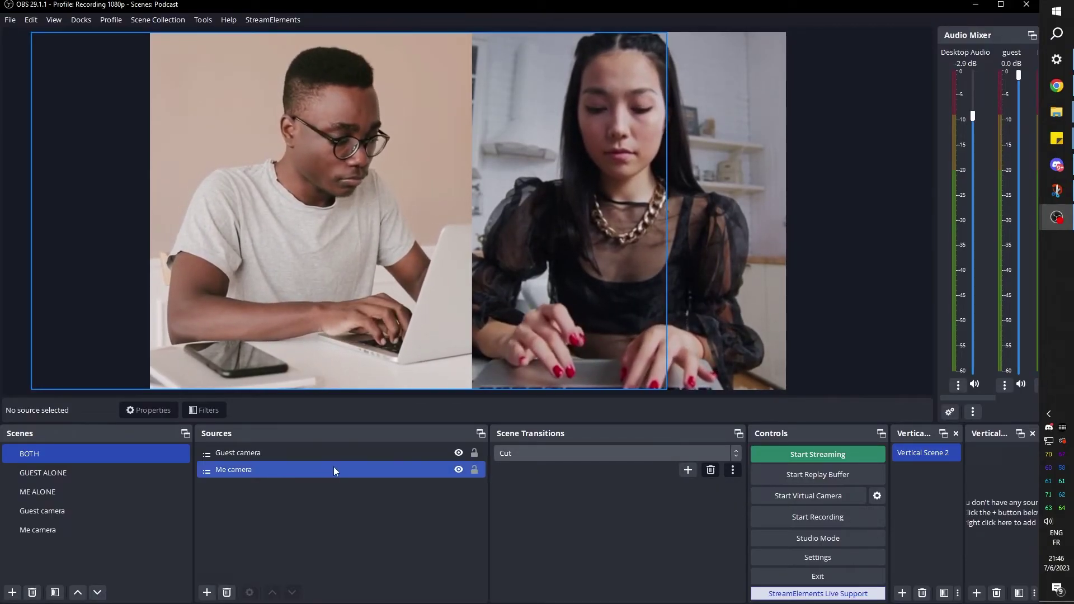
- Add a transition named Move, preview its animation, and confirm it with a 1000 ms duration
left_click(333, 466, "ctrl")
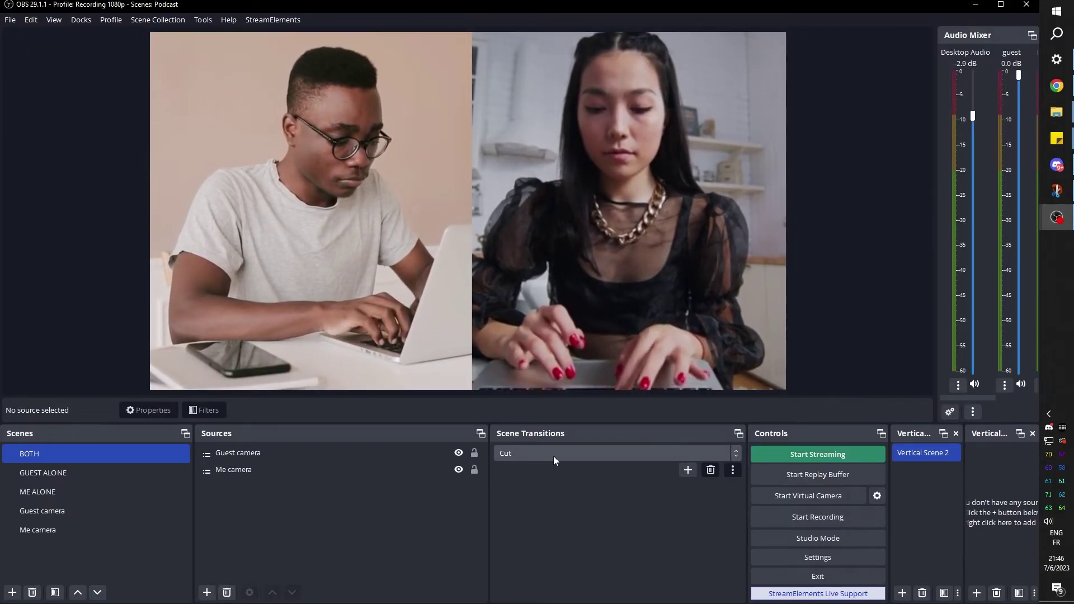
left_click(688, 471)
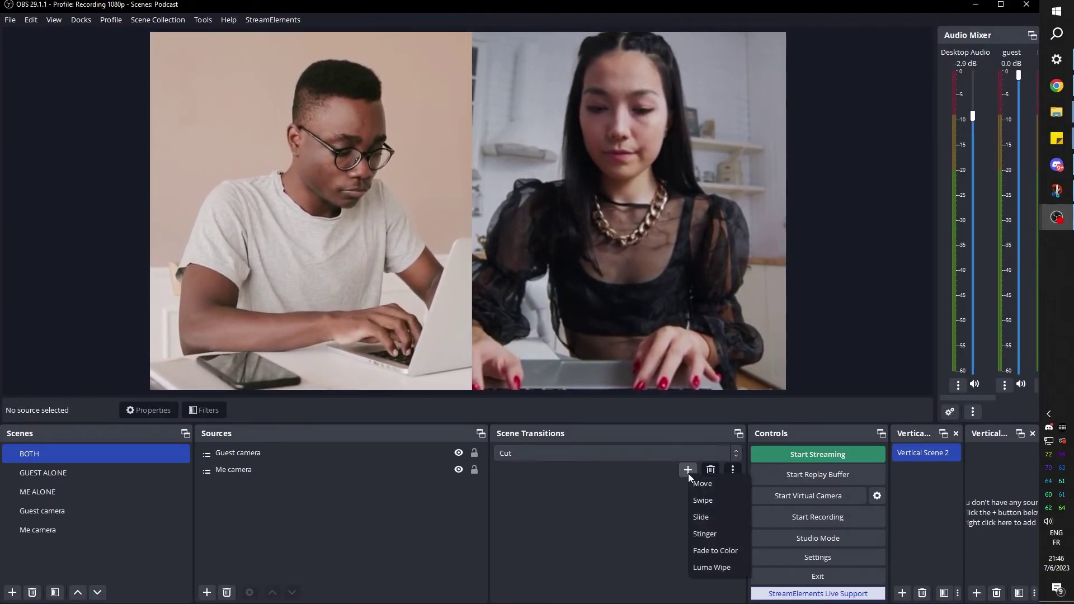
left_click(726, 485)
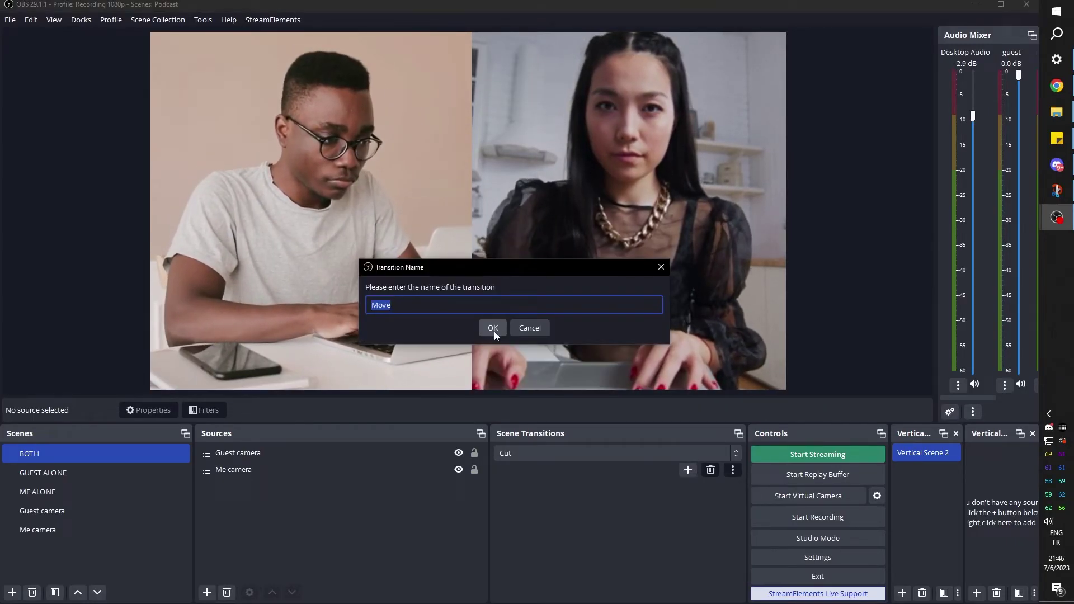
left_click(493, 332)
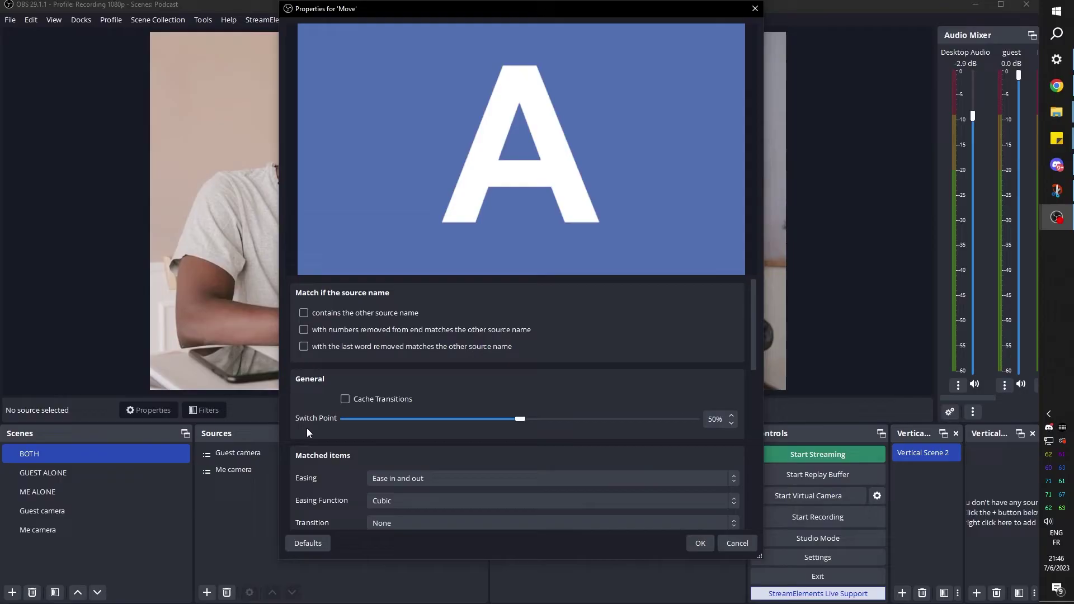
scroll(307, 428, "down", 10)
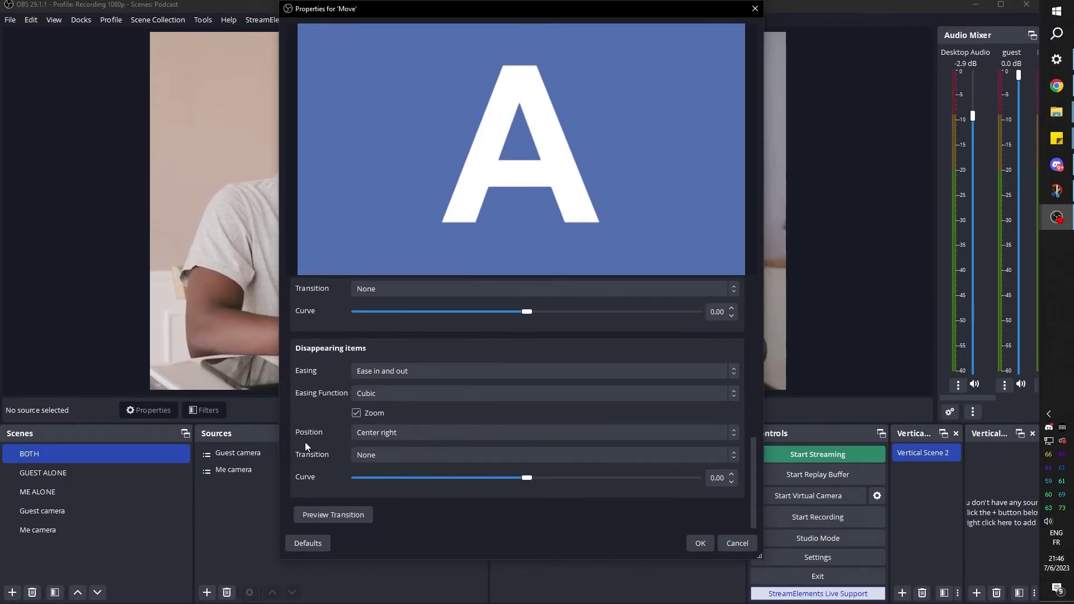
left_click(337, 516)
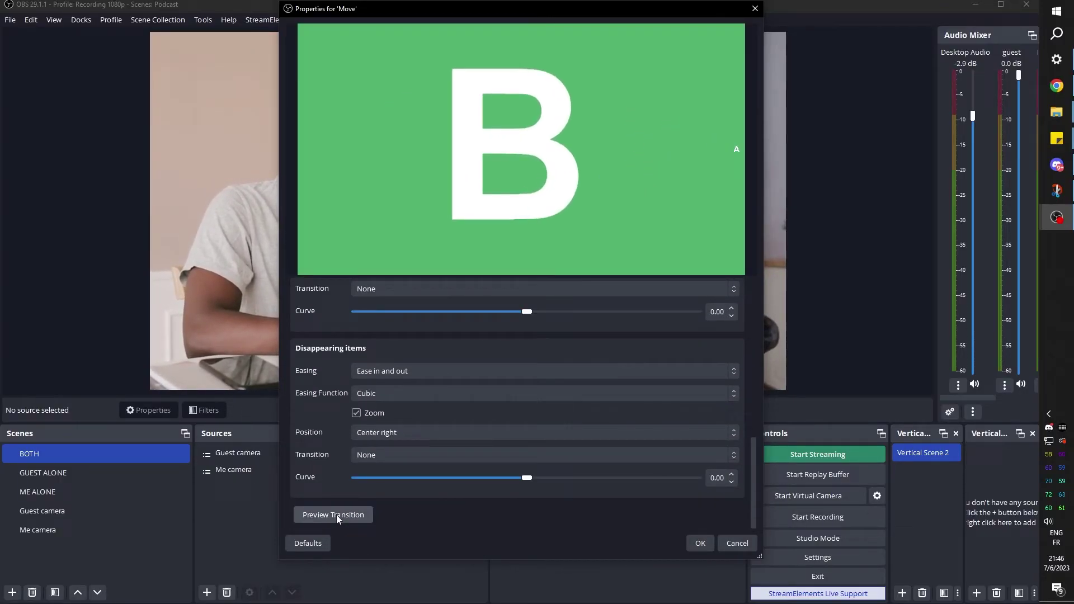
scroll(337, 504, "up", 10)
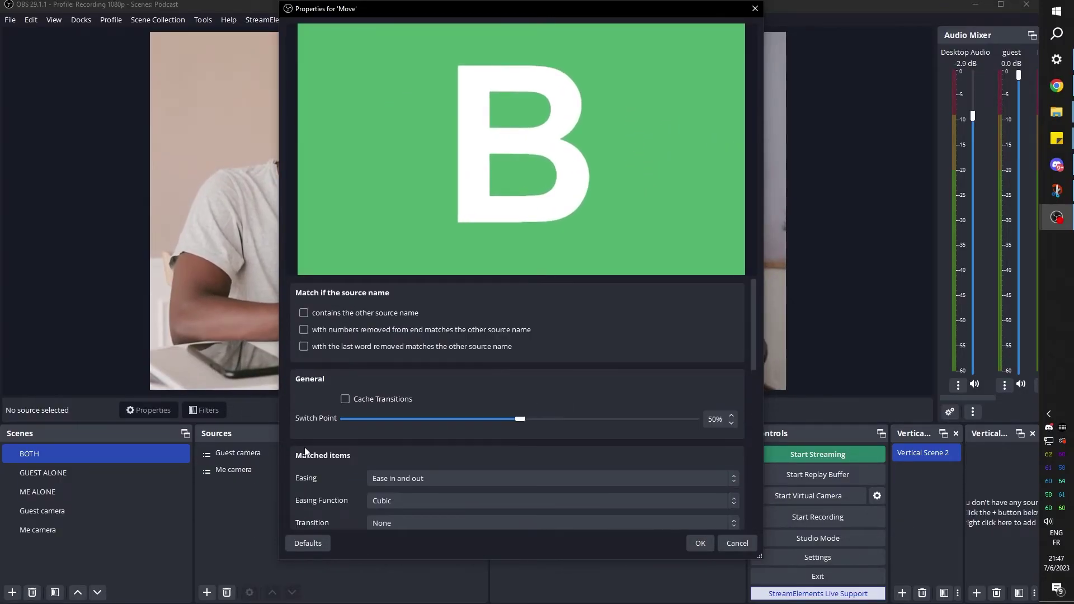
left_click(699, 543)
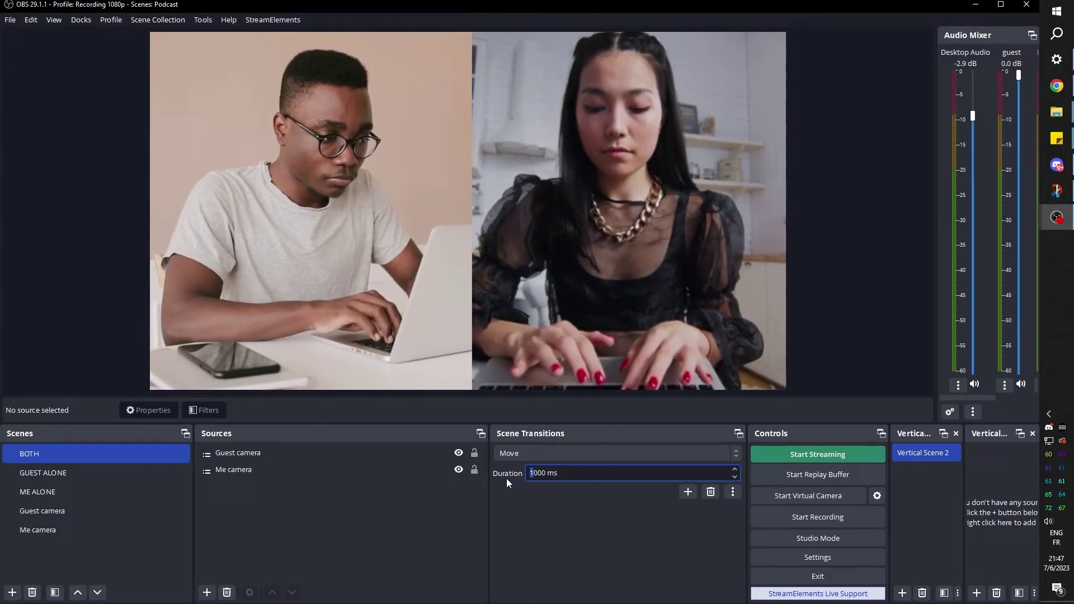
- Switch repeatedly among GUEST ALONE, ME ALONE and BOTH to watch the Move transition animate
left_click(75, 473)
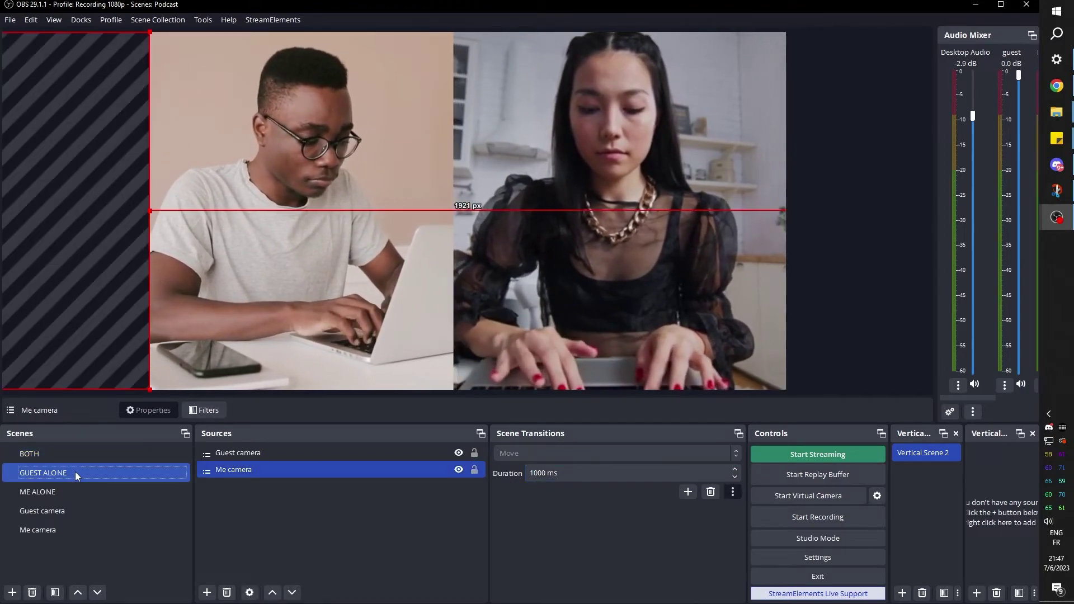
left_click(74, 491)
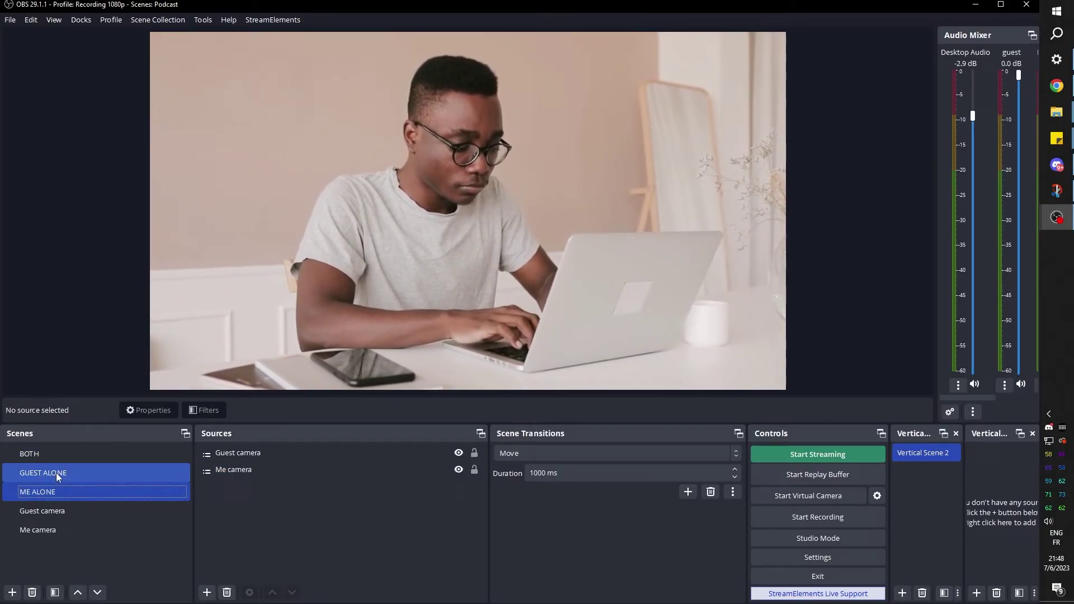
left_click(56, 473)
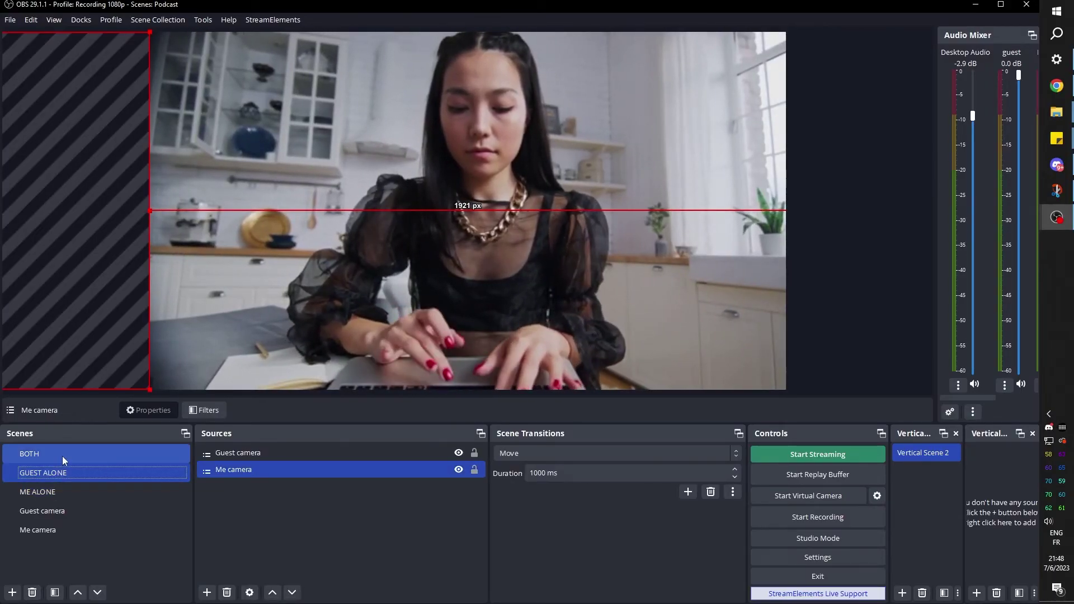
left_click(62, 455)
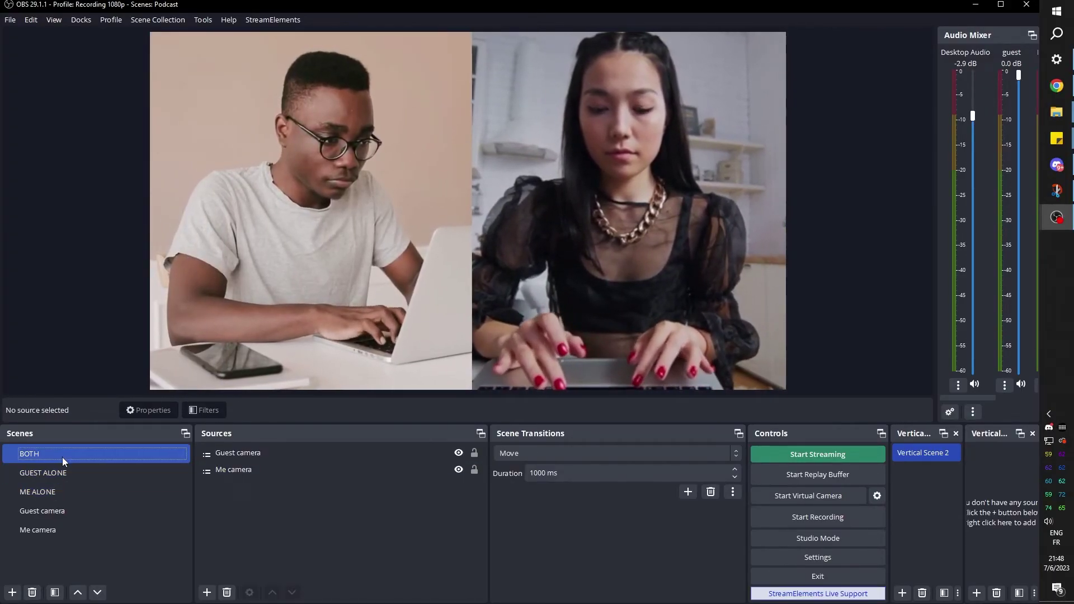
left_click(63, 473)
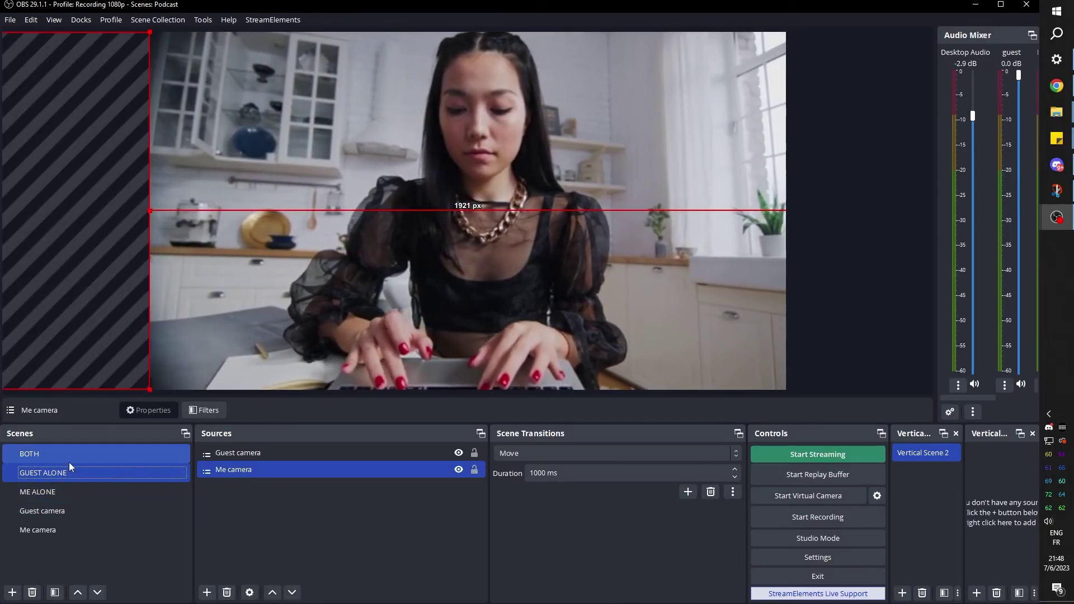
left_click(70, 460)
left_click(68, 491)
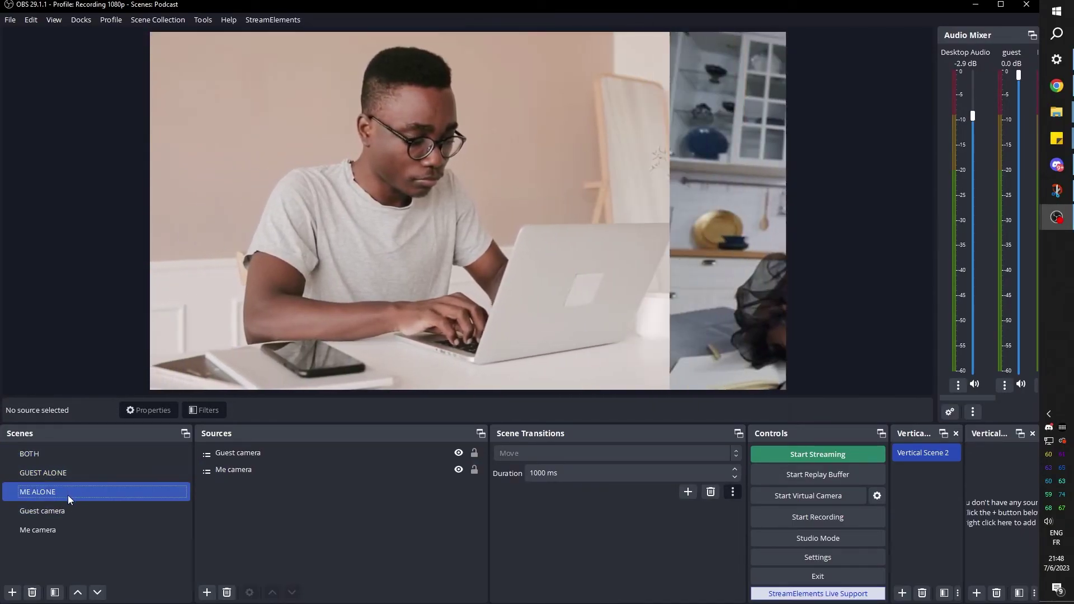
left_click(66, 476)
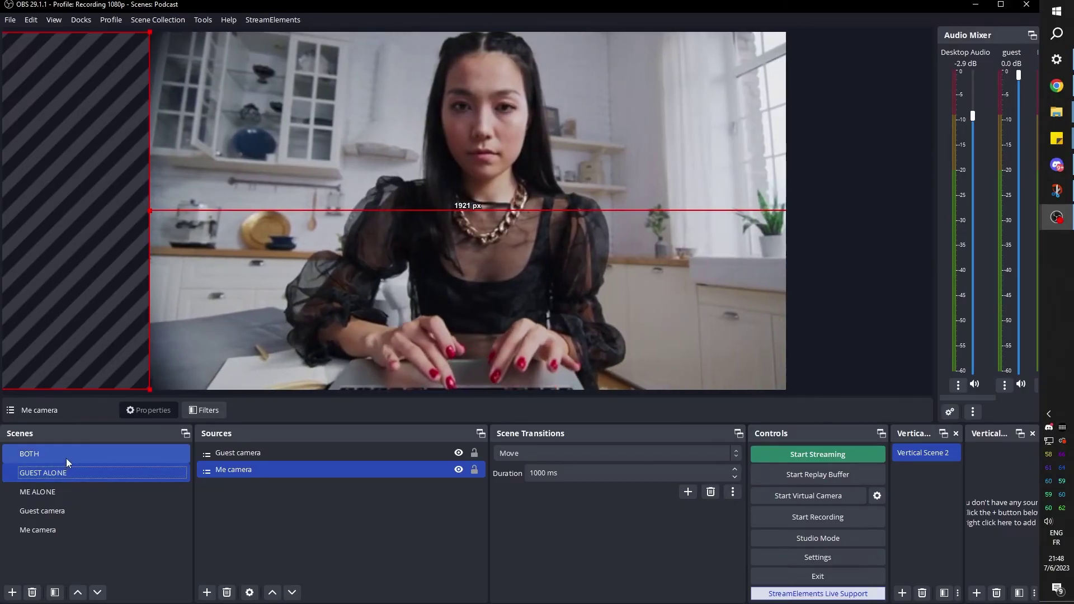
left_click(67, 459)
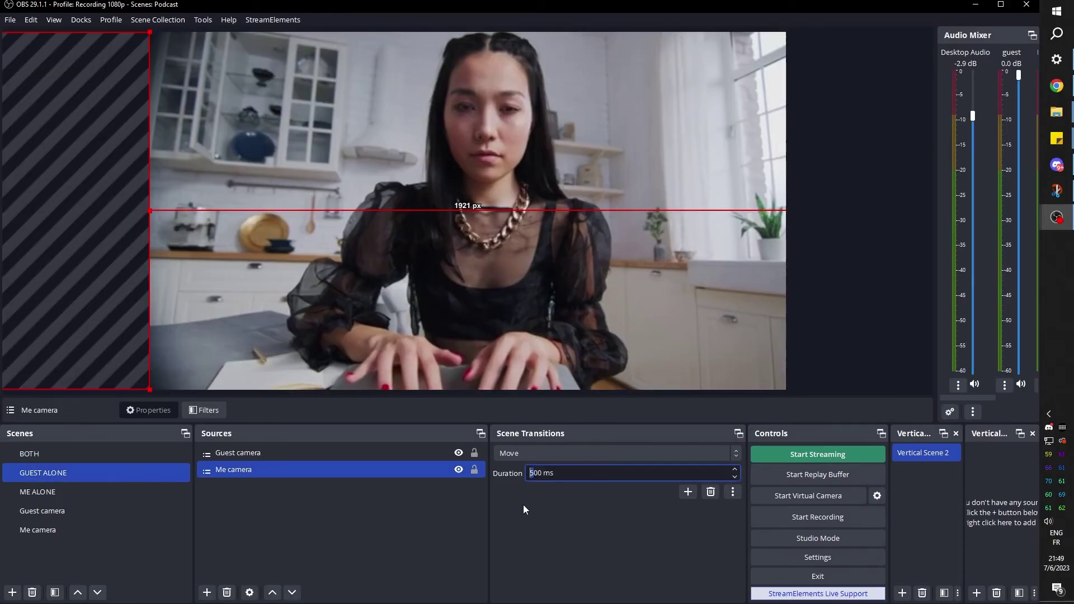
- Show the Transition Override submenu for the GUEST ALONE scene
right_click(42, 474)
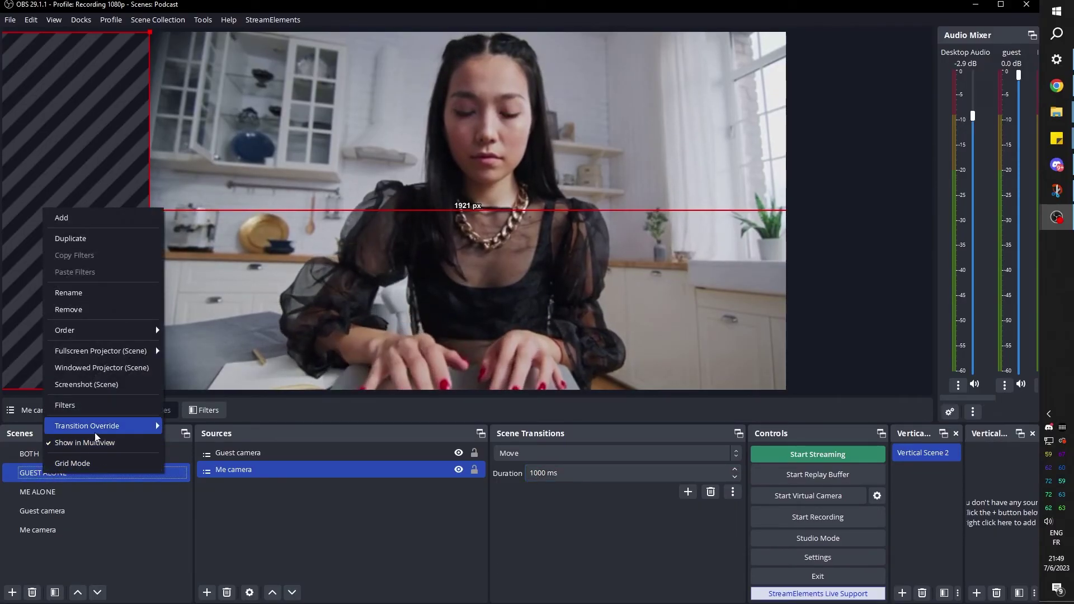
mouse_move(155, 426)
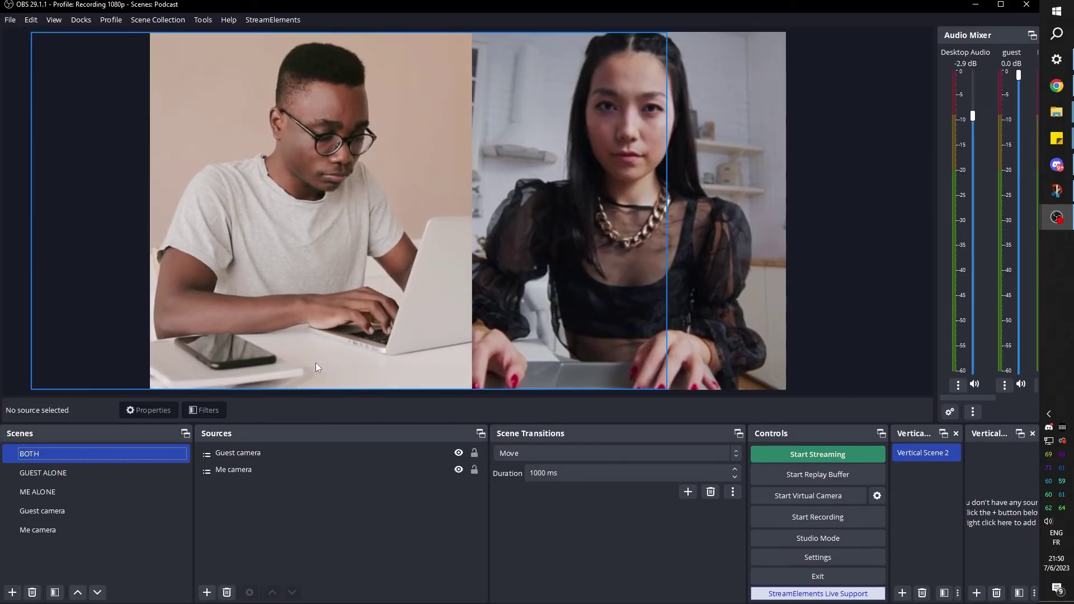
- Alternate GUEST ALONE, BOTH and ME ALONE twice to test the Move transition, ending on ME ALONE
left_click(59, 474)
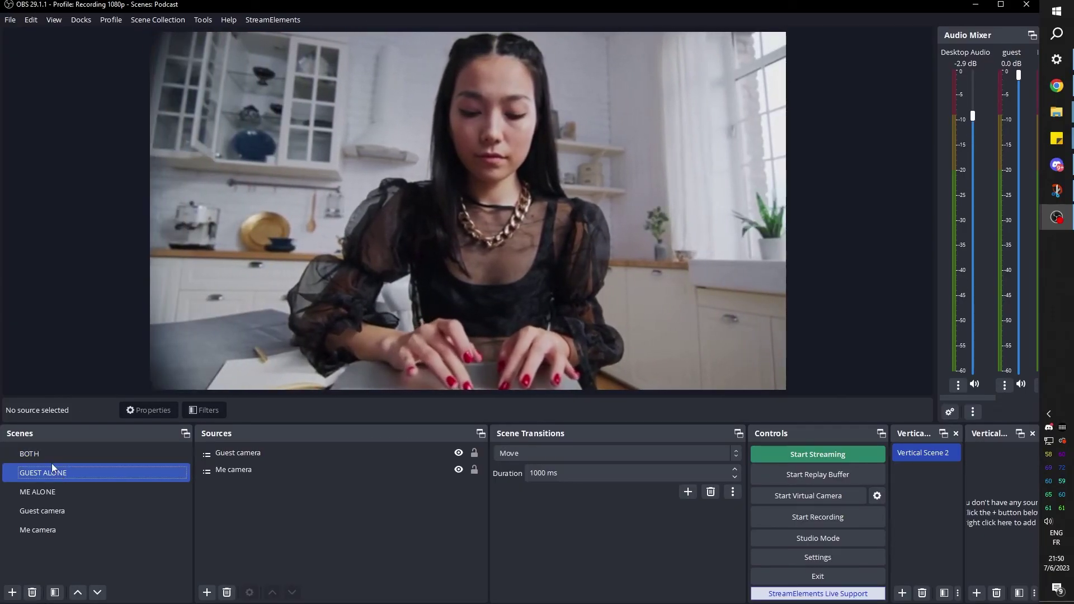
left_click(46, 453)
left_click(51, 495)
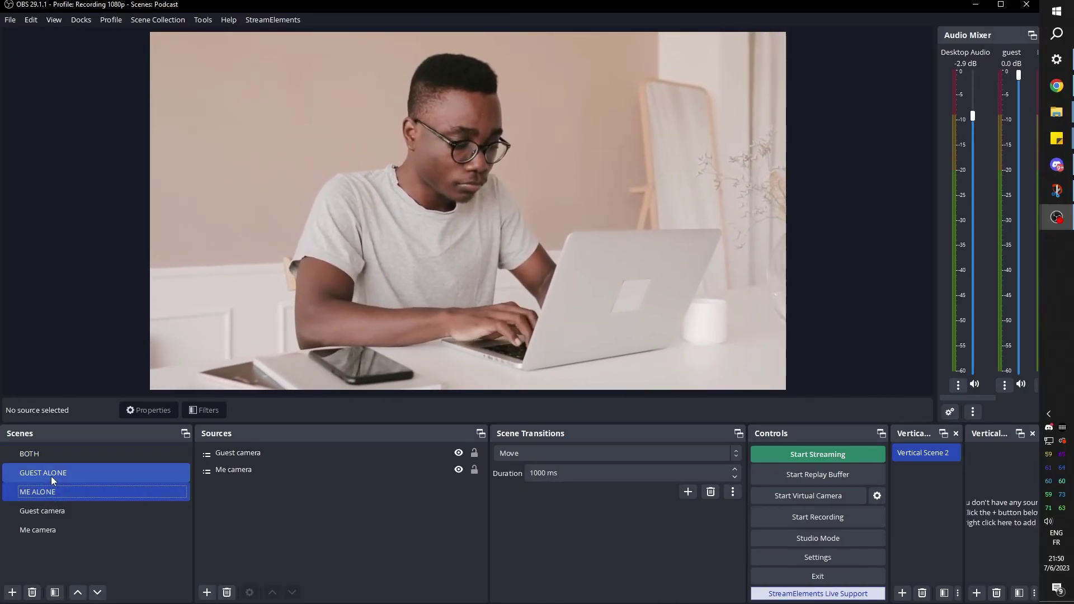
left_click(56, 458)
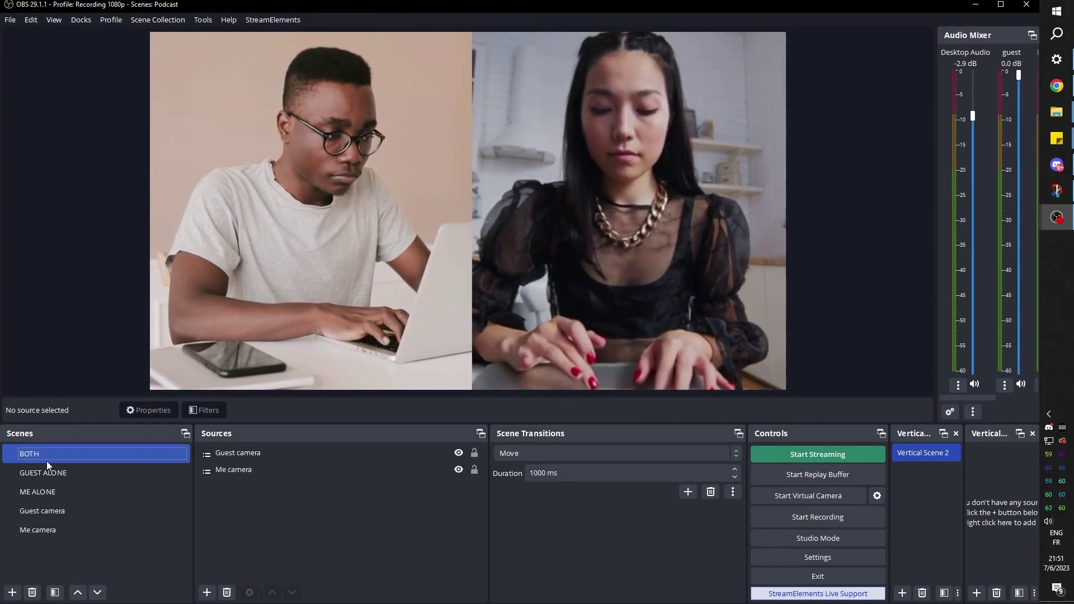
left_click(44, 475)
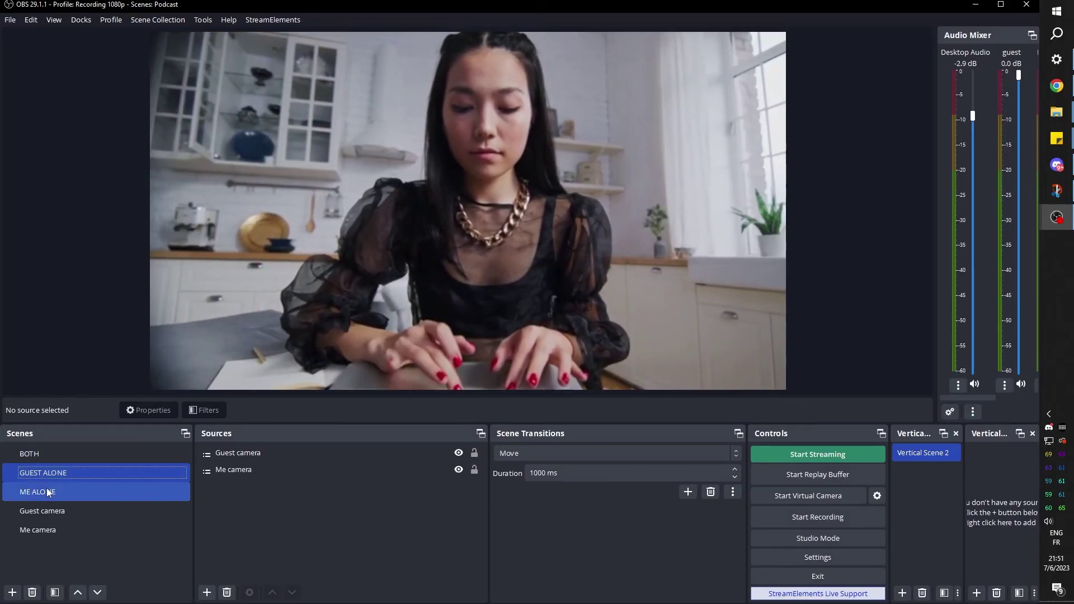
left_click(51, 455)
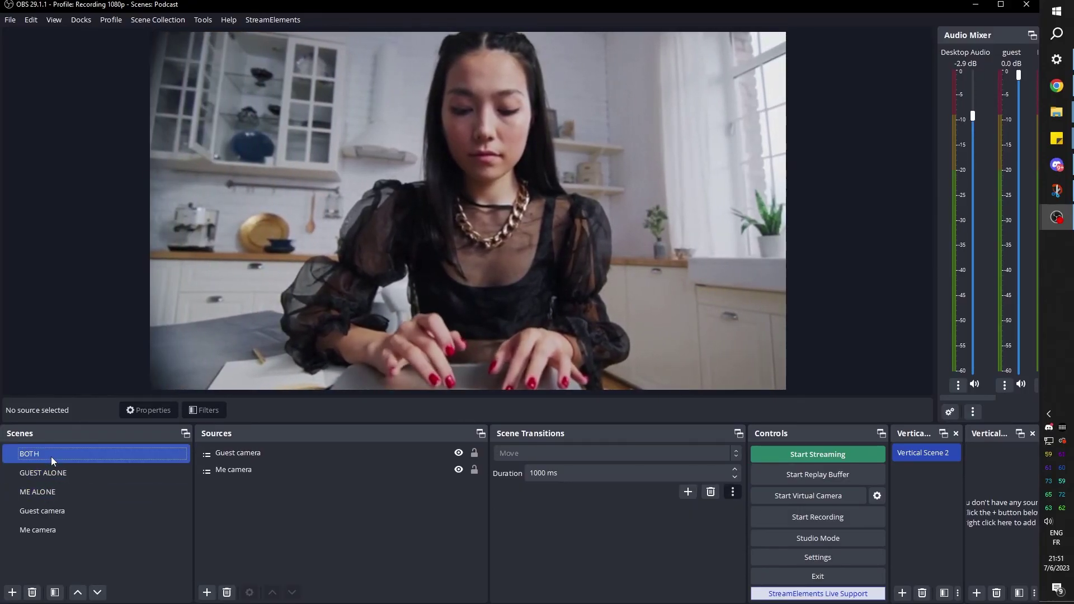
left_click(56, 496)
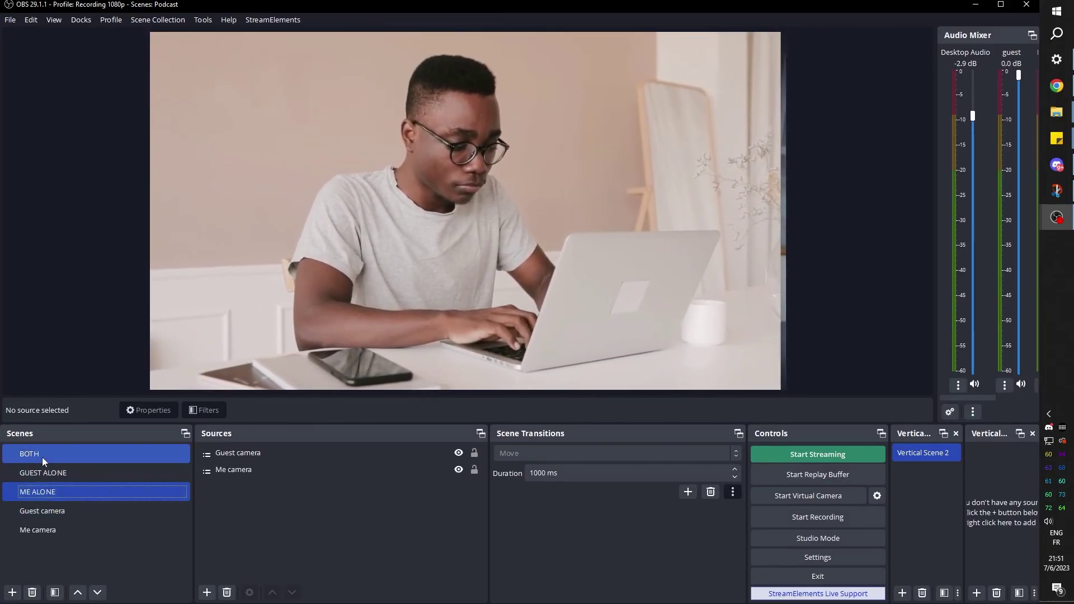
left_click(41, 455)
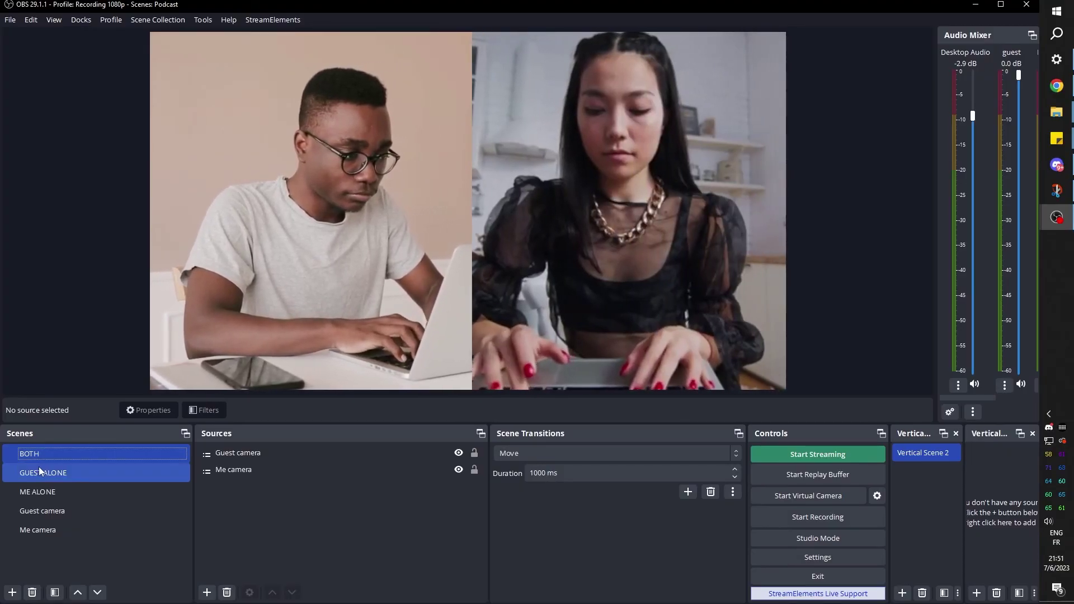
left_click(48, 491)
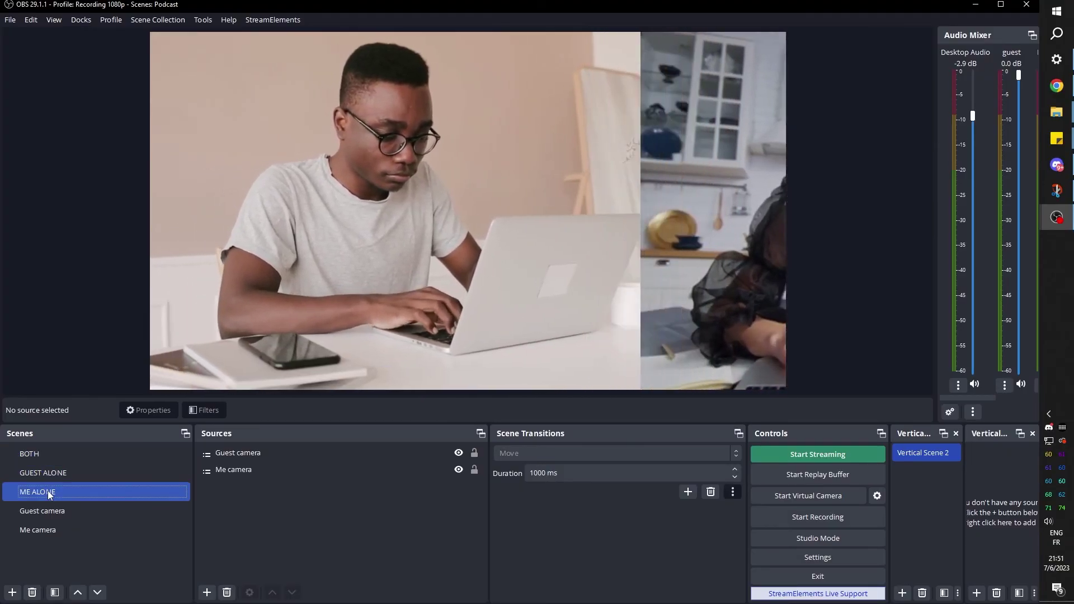